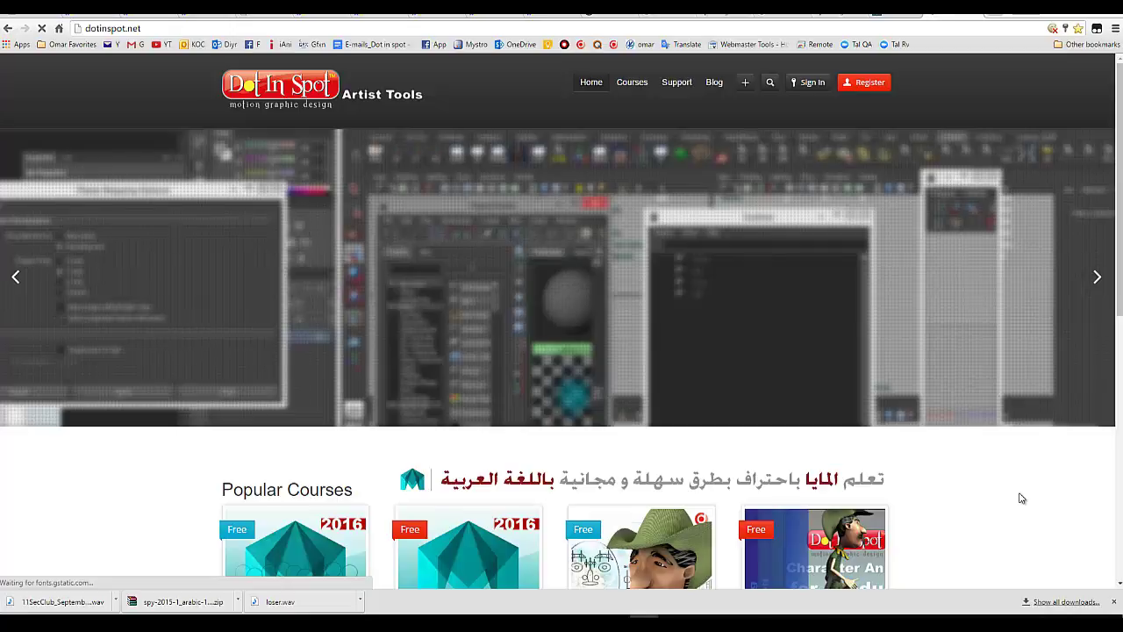
Scroll the Dot In Spot home page down to Popular Courses and back to the top
{"action": "scroll", "coordinate": [929, 487], "scroll_direction": "down", "scroll_amount": 2}
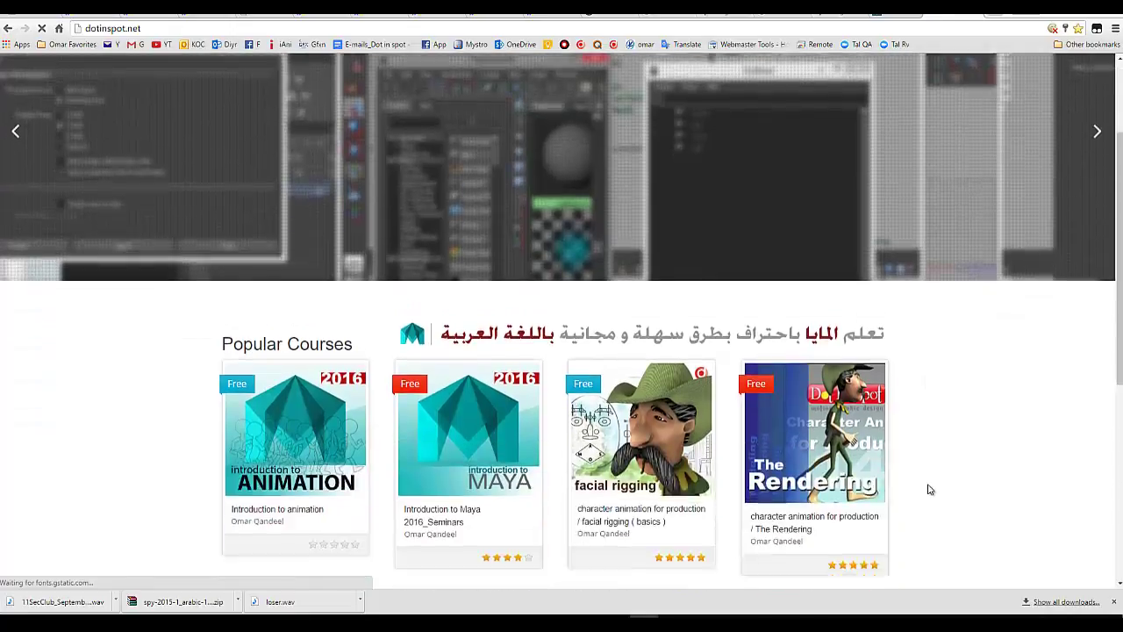
{"action": "scroll", "coordinate": [930, 489], "scroll_direction": "down", "scroll_amount": 3}
{"action": "scroll", "coordinate": [931, 489], "scroll_direction": "up", "scroll_amount": 2}
{"action": "scroll", "coordinate": [930, 489], "scroll_direction": "up", "scroll_amount": 3}
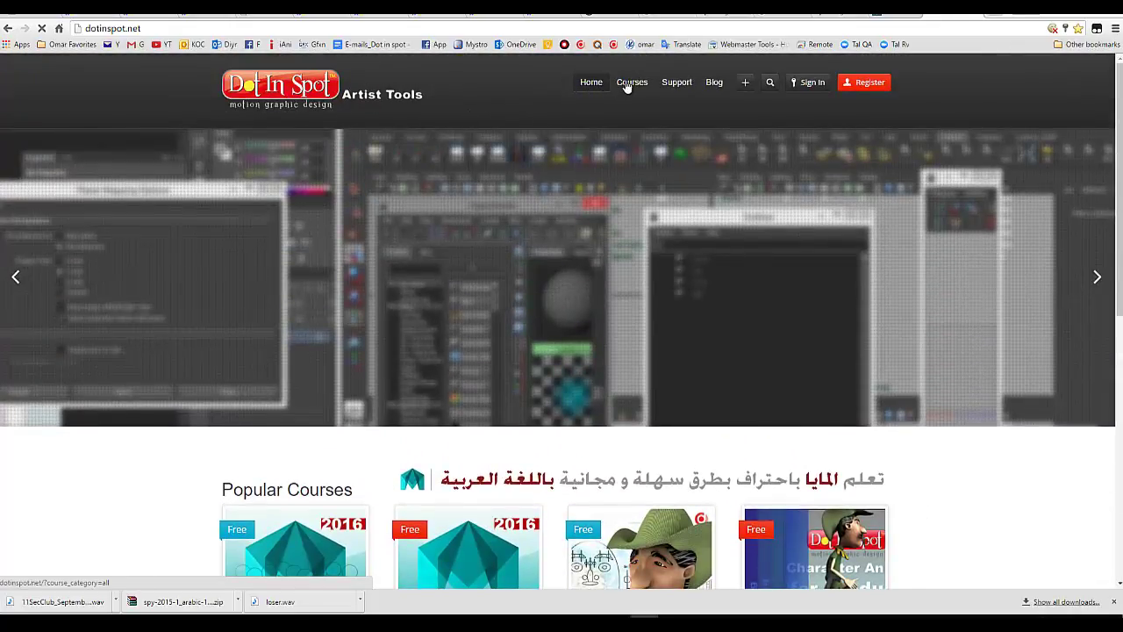
Open the dotinspot.net Courses page and scroll through the course grid
{"action": "left_click", "coordinate": [959, 305]}
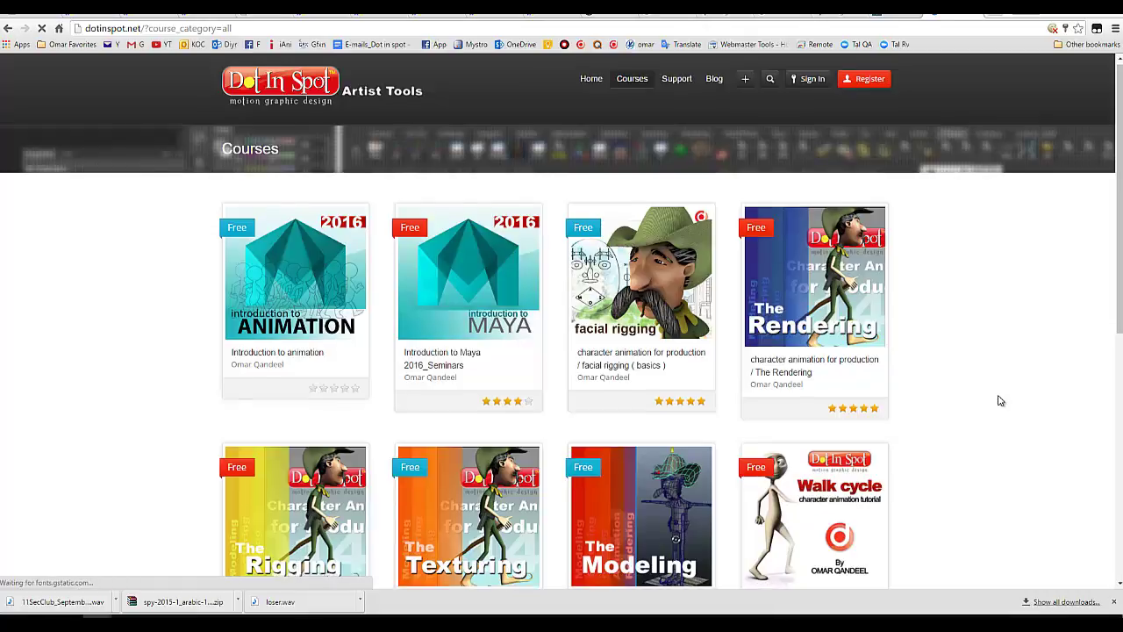
{"action": "scroll", "coordinate": [1001, 401], "scroll_direction": "down", "scroll_amount": 2}
{"action": "scroll", "coordinate": [1001, 401], "scroll_direction": "down", "scroll_amount": 3}
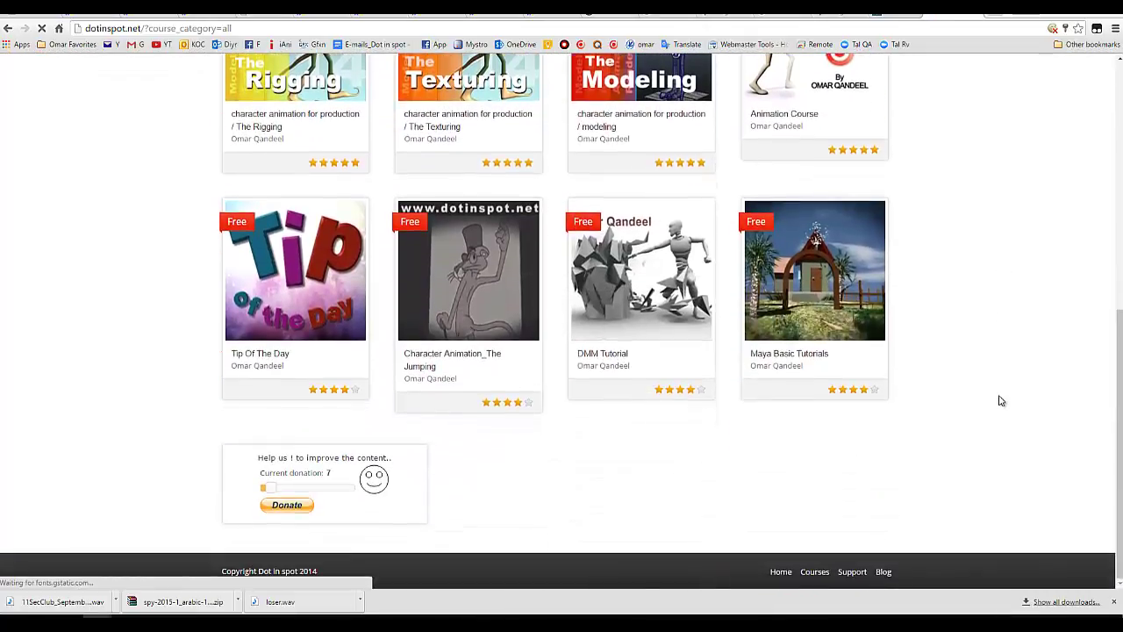
{"action": "scroll", "coordinate": [1000, 400], "scroll_direction": "up", "scroll_amount": 1}
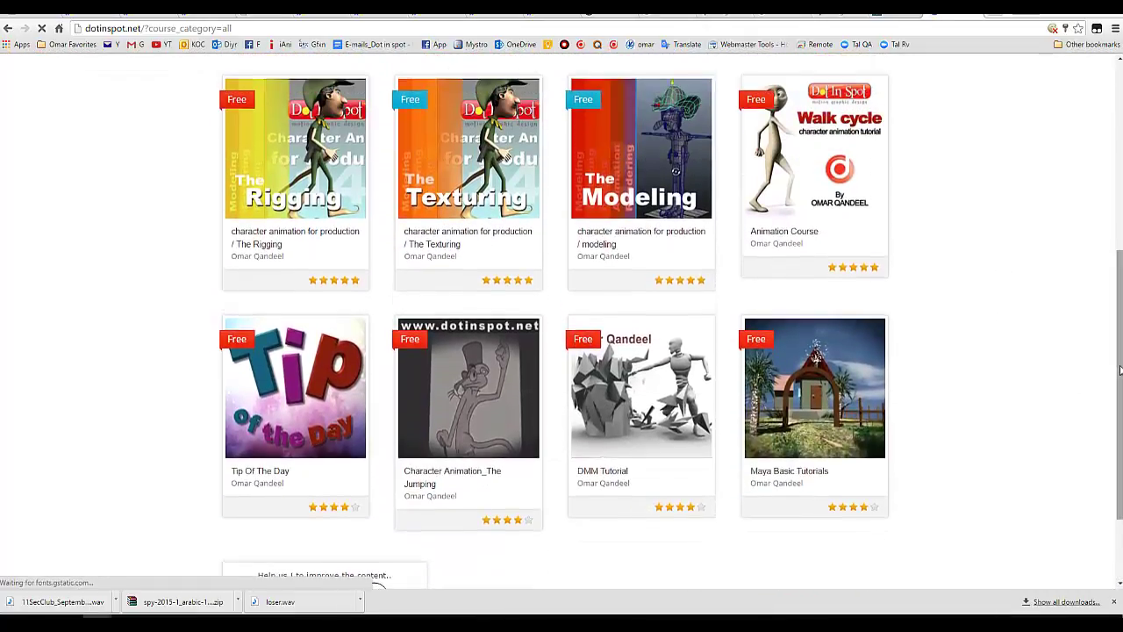
{"action": "left_click_drag", "start_coordinate": [1120, 370], "coordinate": [1120, 365]}
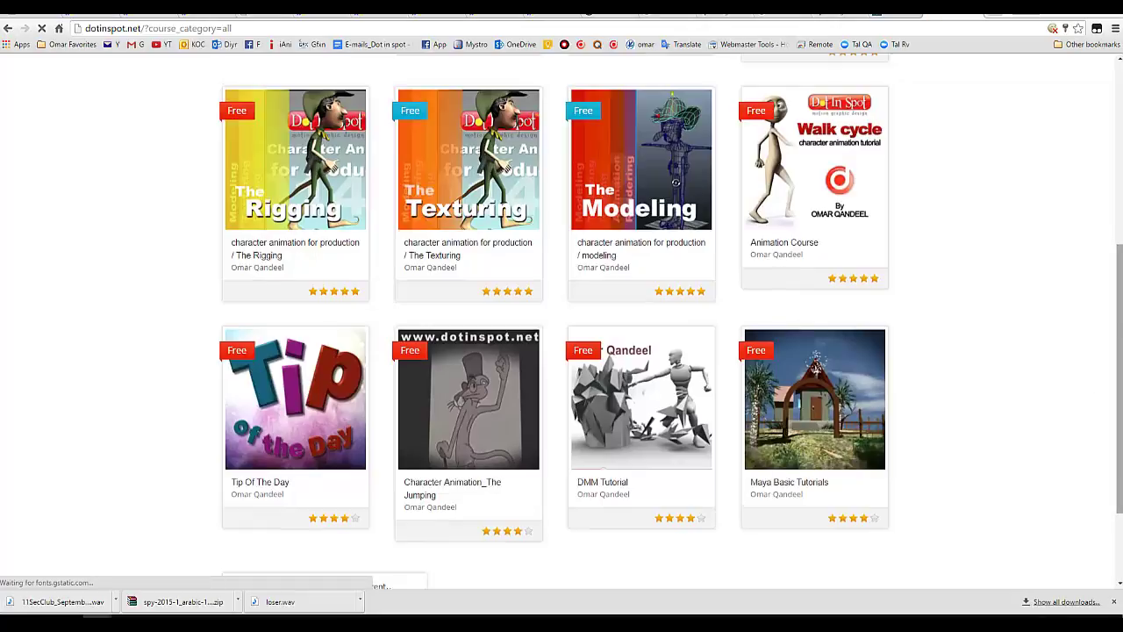
{"action": "left_click_drag", "start_coordinate": [1120, 323], "coordinate": [1117, 120]}
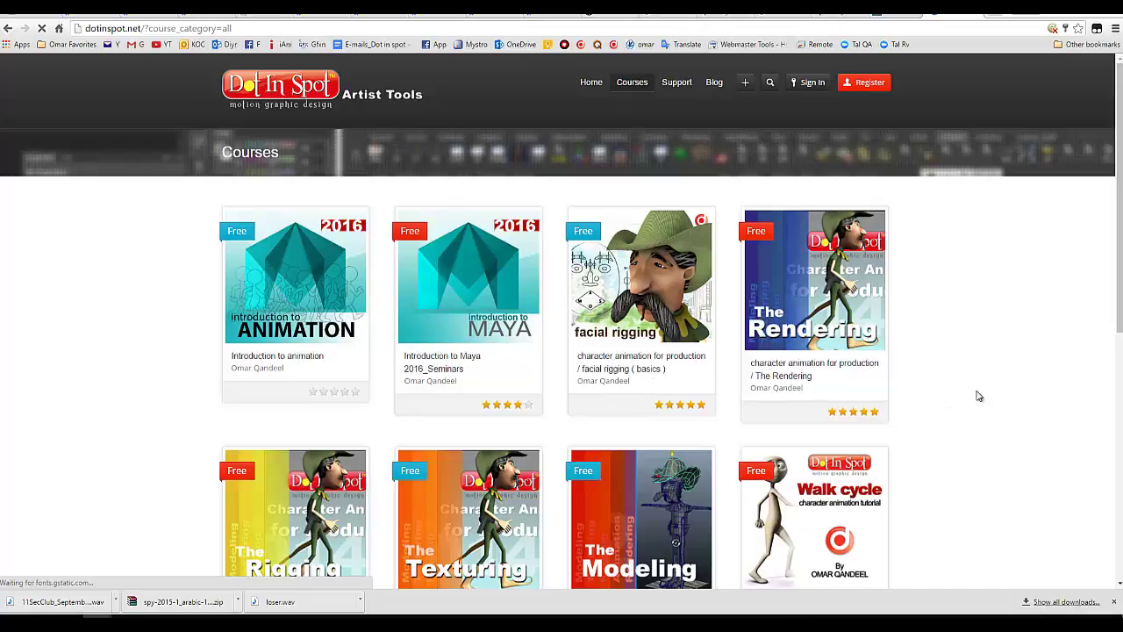
{"action": "scroll", "coordinate": [1045, 390], "scroll_direction": "down", "scroll_amount": 2}
{"action": "scroll", "coordinate": [1044, 390], "scroll_direction": "down", "scroll_amount": 1}
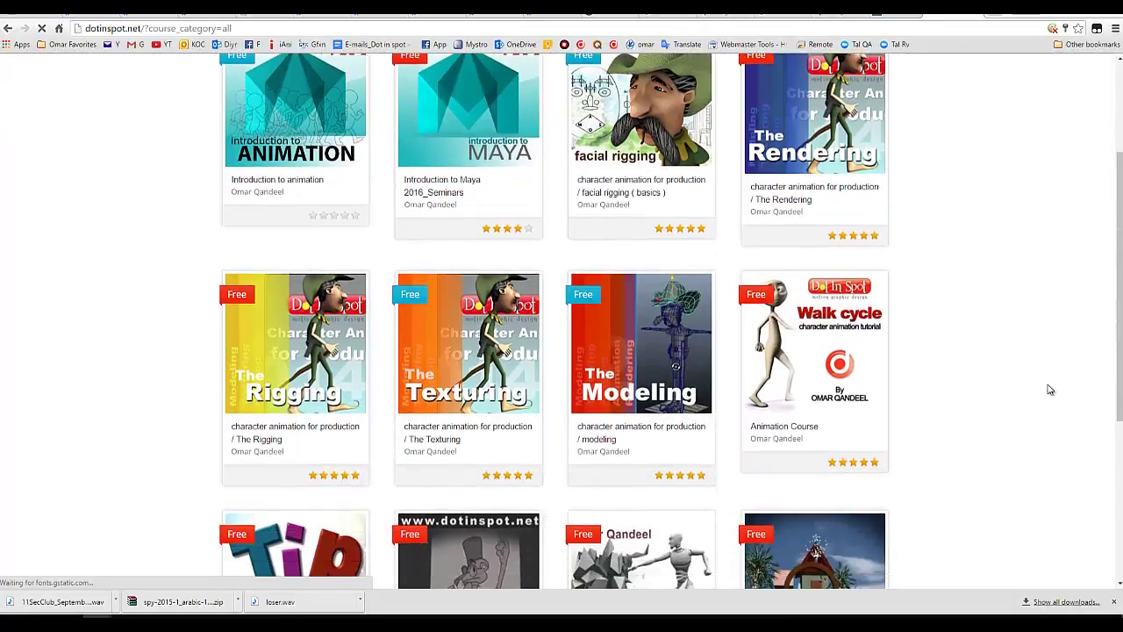
{"action": "scroll", "coordinate": [1046, 389], "scroll_direction": "down", "scroll_amount": 2}
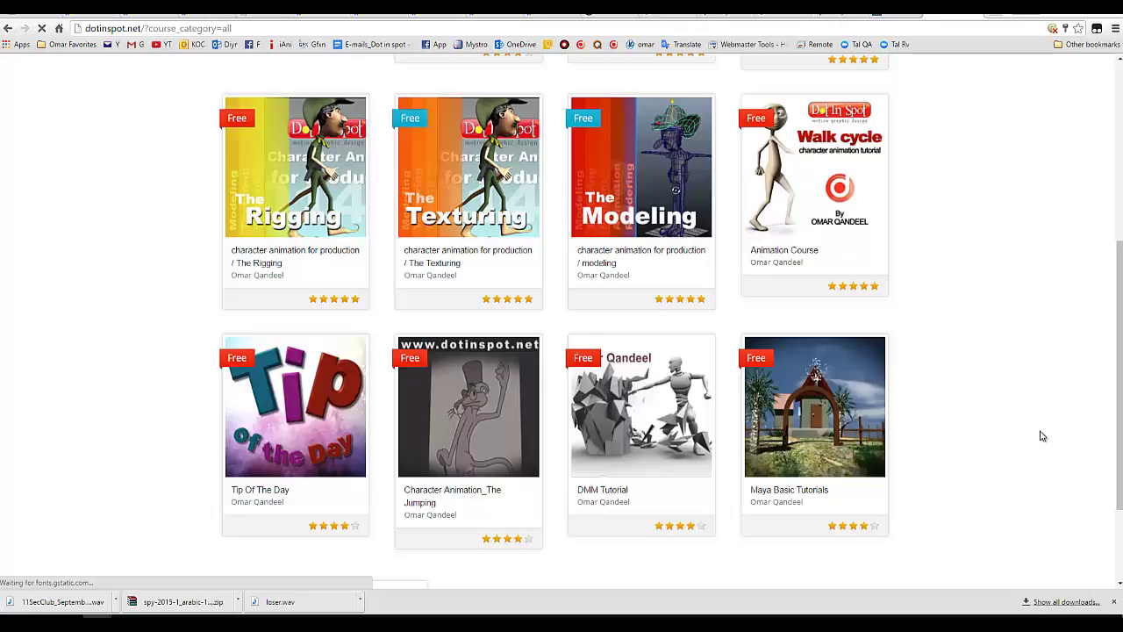
{"action": "scroll", "coordinate": [1041, 433], "scroll_direction": "up", "scroll_amount": 2}
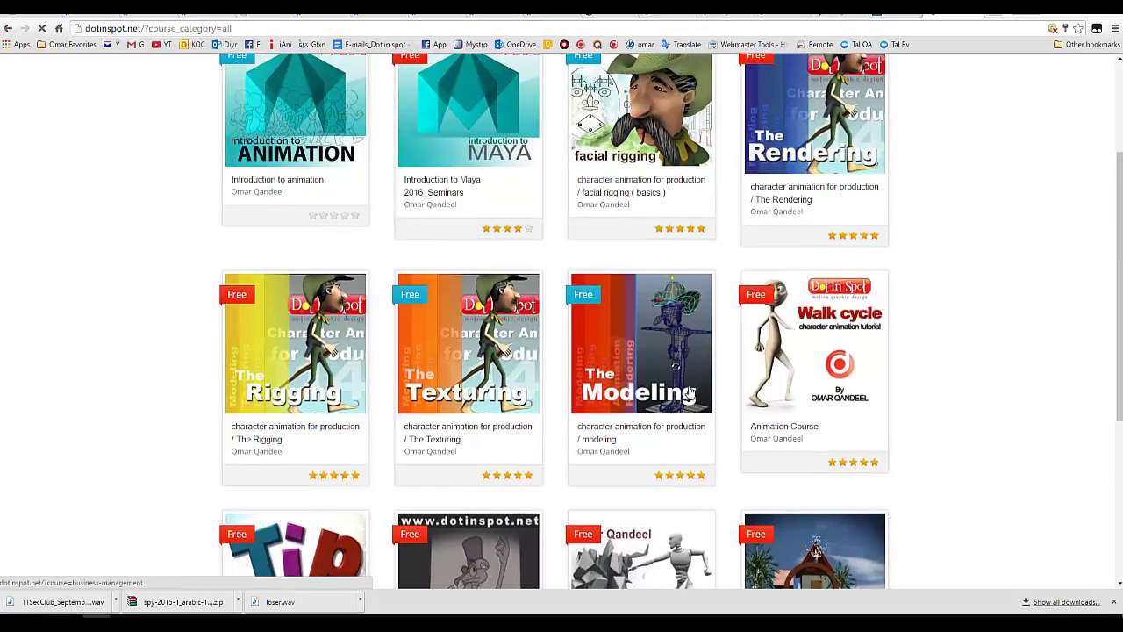
{"action": "scroll", "coordinate": [328, 391], "scroll_direction": "up", "scroll_amount": 2}
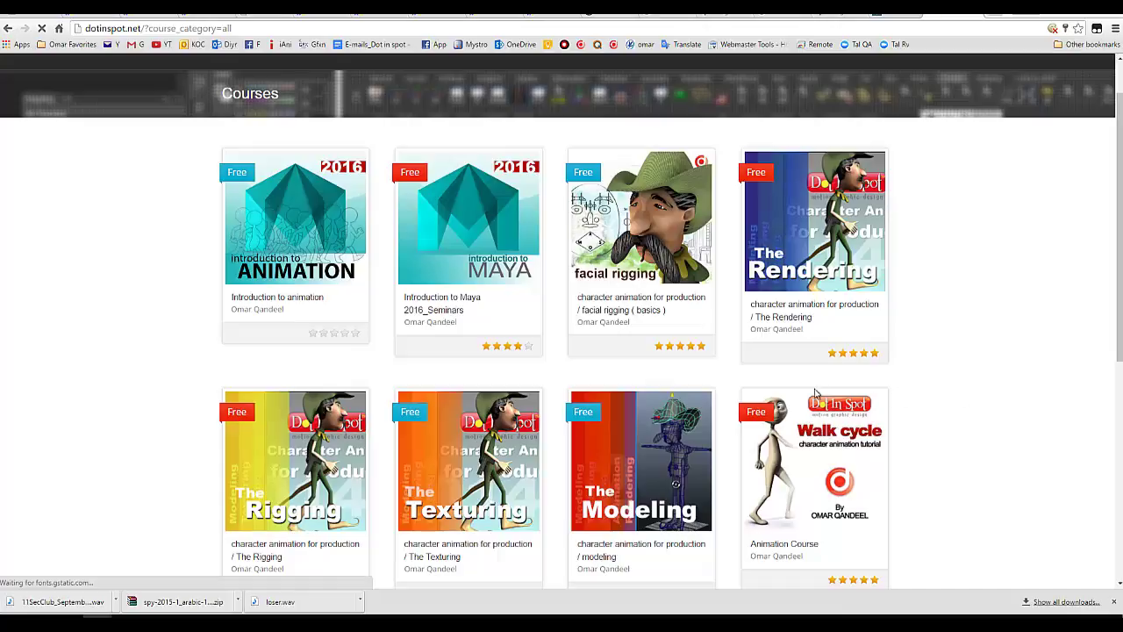
Switch to the YouTube Drunken Master video, play it and pause at 0:20
{"action": "left_click", "coordinate": [38, 15]}
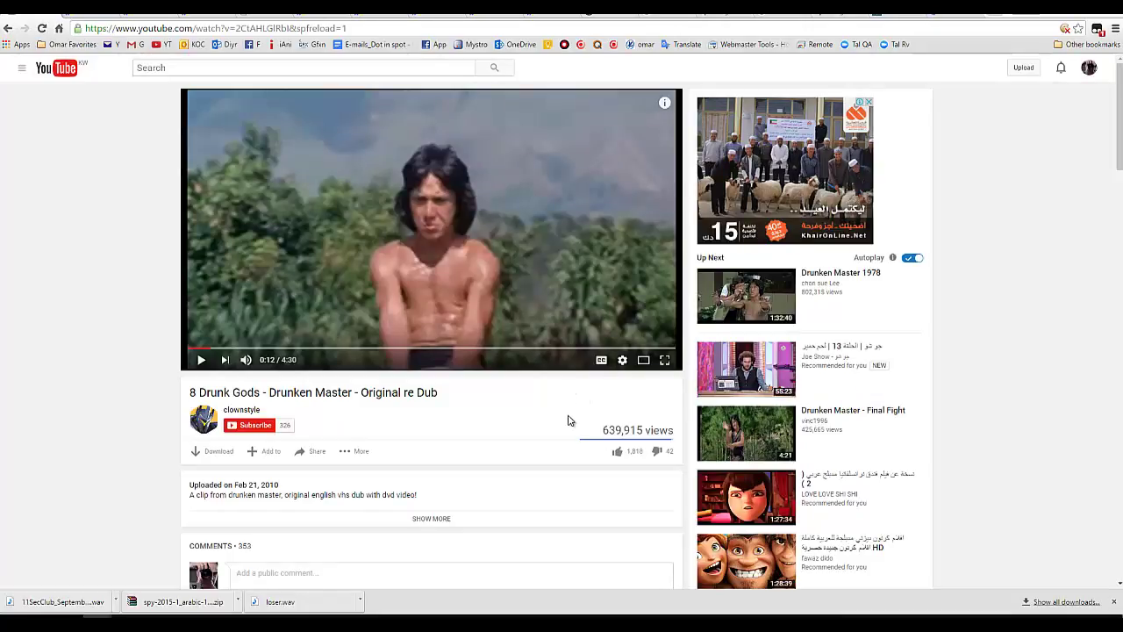
{"action": "left_click", "coordinate": [201, 361]}
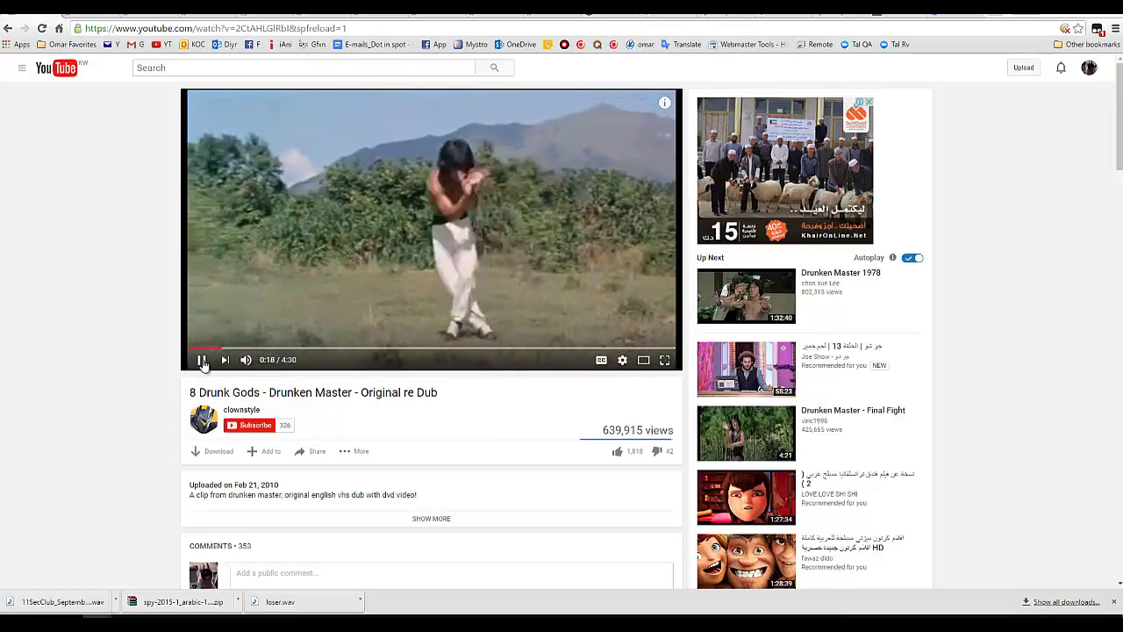
{"action": "left_click", "coordinate": [202, 359]}
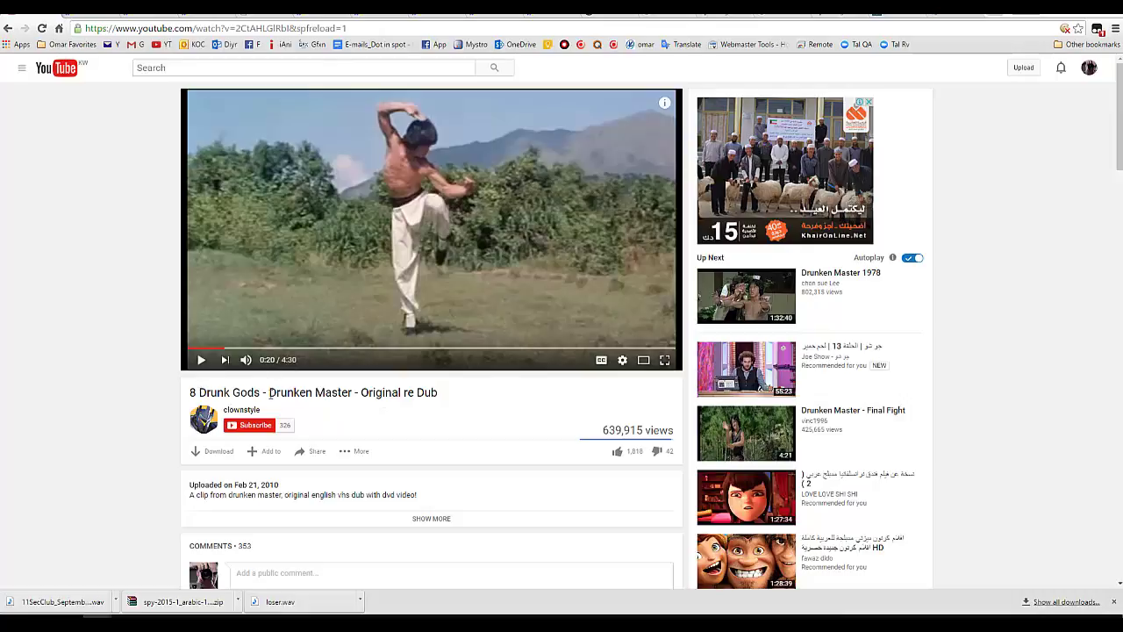
Select 'Drunken Master' in the title and place the cursor before youtube in the address bar
{"action": "left_click_drag", "start_coordinate": [270, 392], "coordinate": [363, 394]}
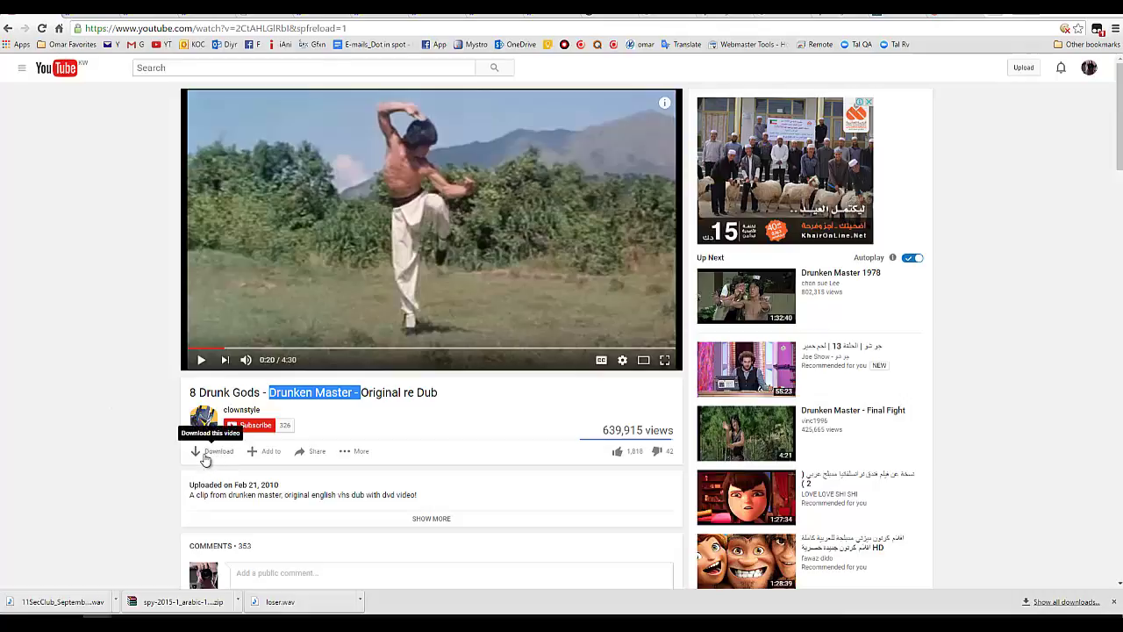
{"action": "left_click", "coordinate": [125, 30]}
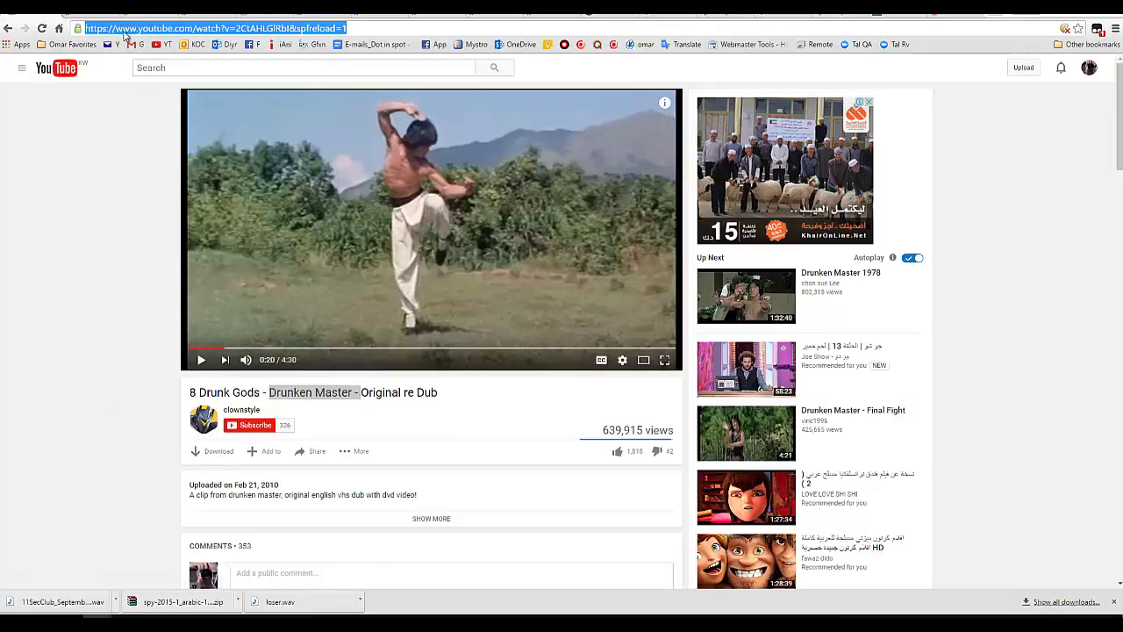
{"action": "left_click", "coordinate": [126, 30]}
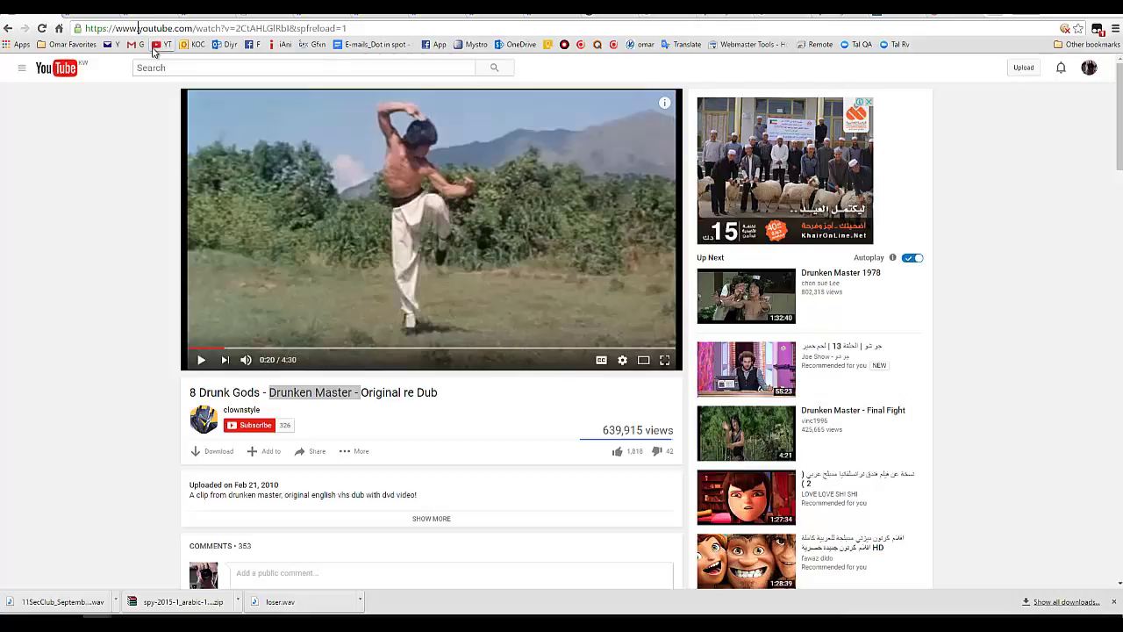
Load the 10youtube address for the video, retrying after the extension install prompt
{"action": "type", "text": "10"}
{"action": "key", "text": "Return"}
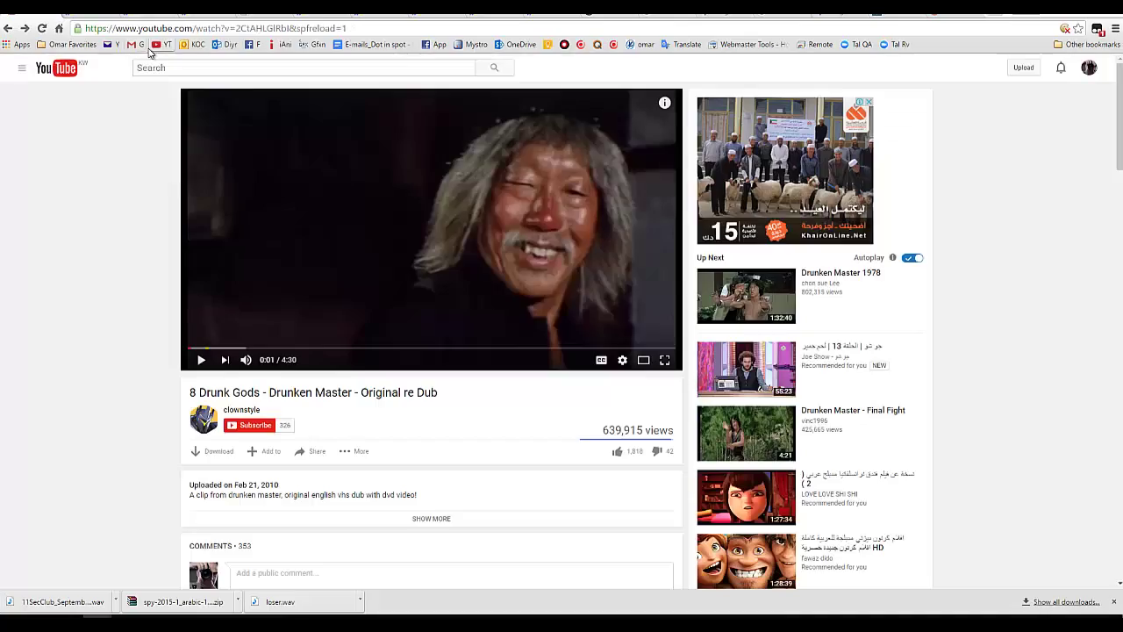
{"action": "left_click", "coordinate": [133, 28]}
{"action": "left_click", "coordinate": [133, 28]}
{"action": "type", "text": "10"}
{"action": "key", "text": "Return"}
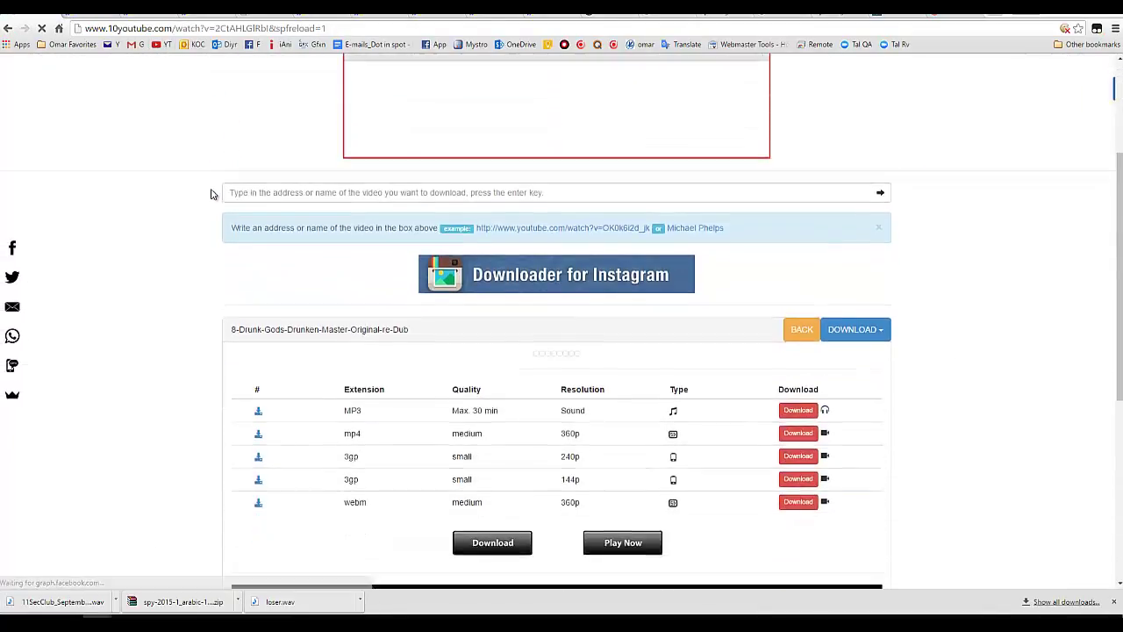
Review the MP3, mp4, 3gp and webm download options and pause the preview
{"action": "scroll", "coordinate": [211, 193], "scroll_direction": "down", "scroll_amount": 1}
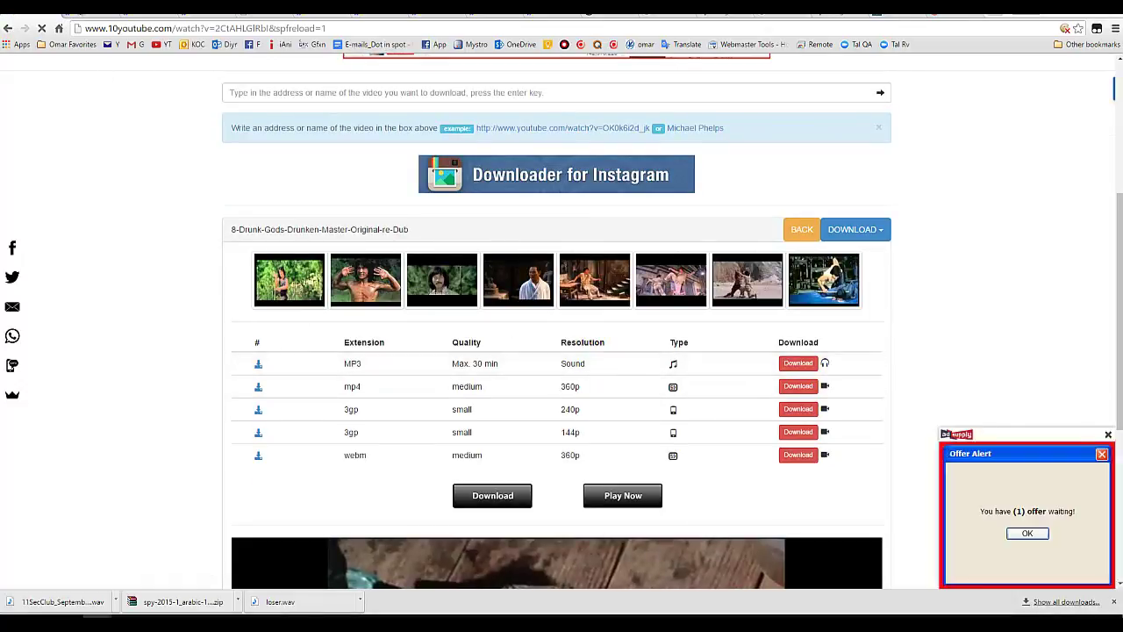
{"action": "scroll", "coordinate": [121, 408], "scroll_direction": "down", "scroll_amount": 5}
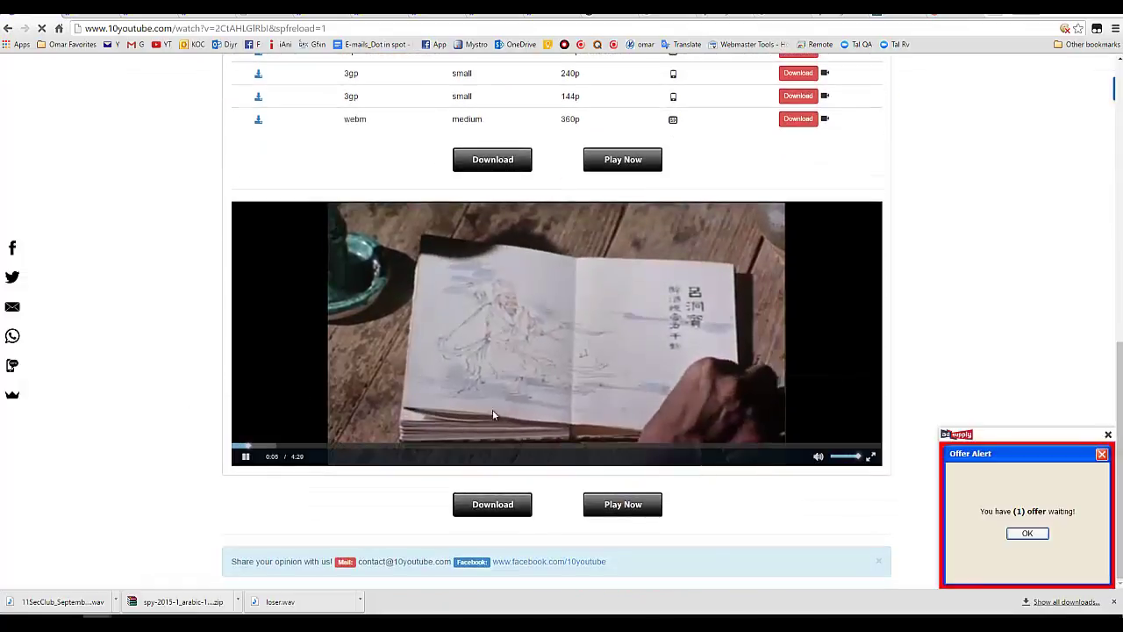
{"action": "left_click", "coordinate": [246, 457]}
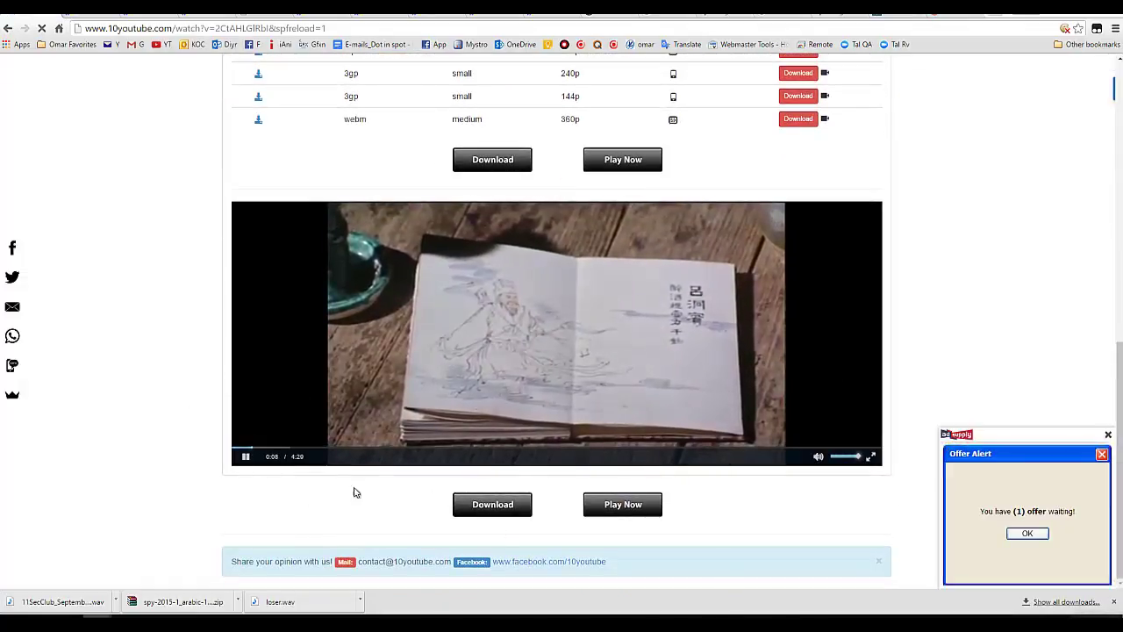
{"action": "scroll", "coordinate": [554, 396], "scroll_direction": "up", "scroll_amount": 2}
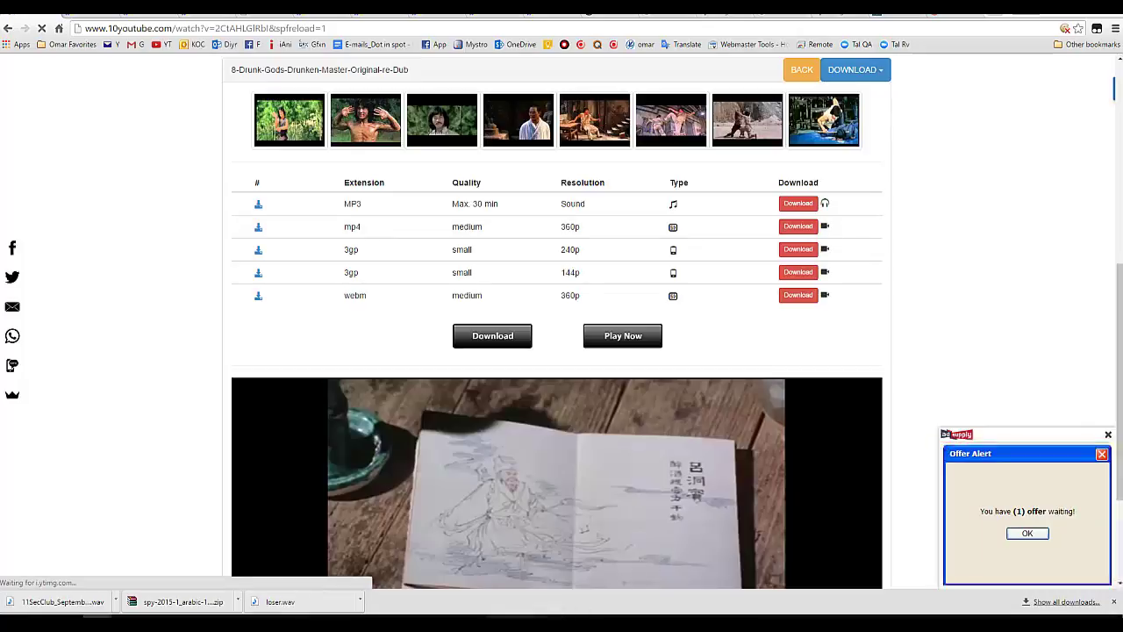
Play the downloaded Drunken Master mp4 in VLC, pause it at 00:24, and return to Downloads
{"action": "mouse_move", "coordinate": [269, 621]}
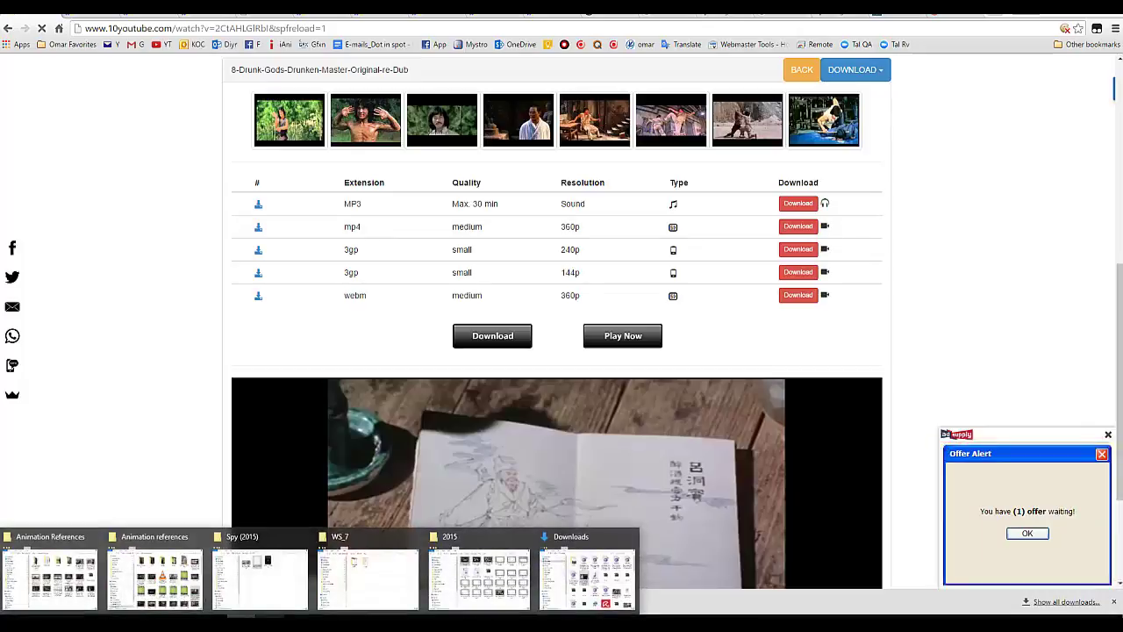
{"action": "left_click", "coordinate": [608, 580]}
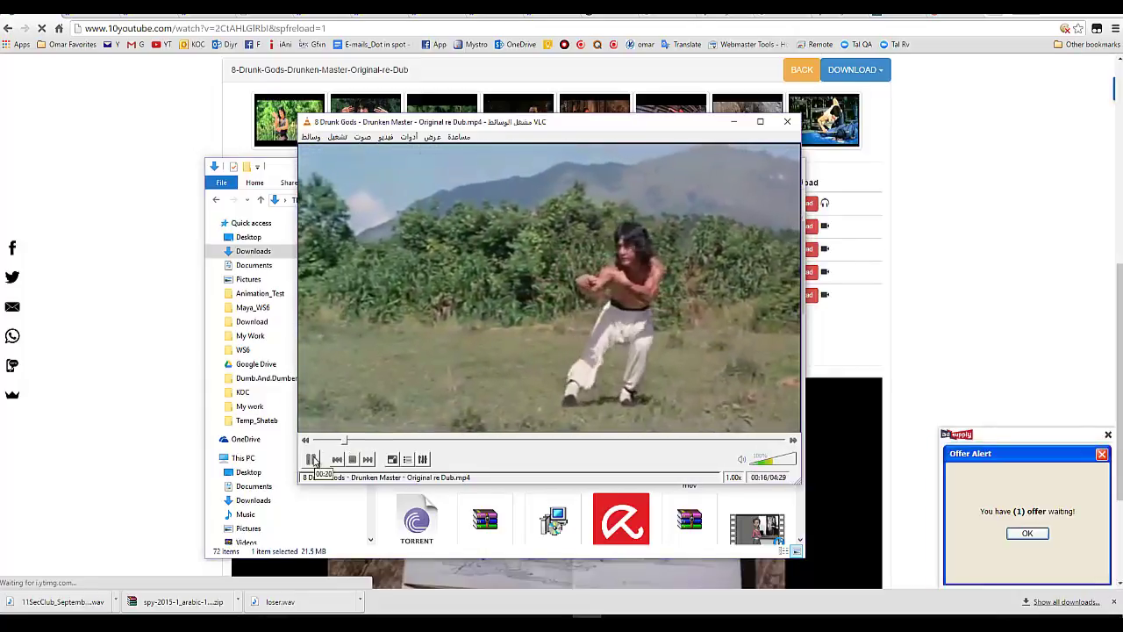
{"action": "left_click", "coordinate": [312, 459]}
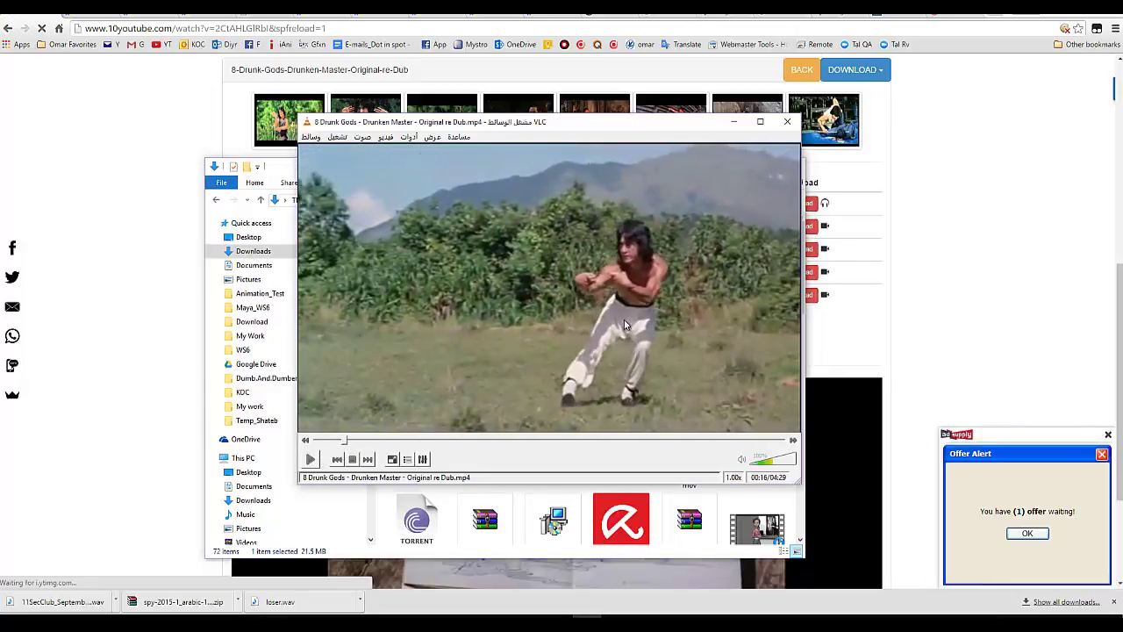
{"action": "left_click", "coordinate": [311, 460]}
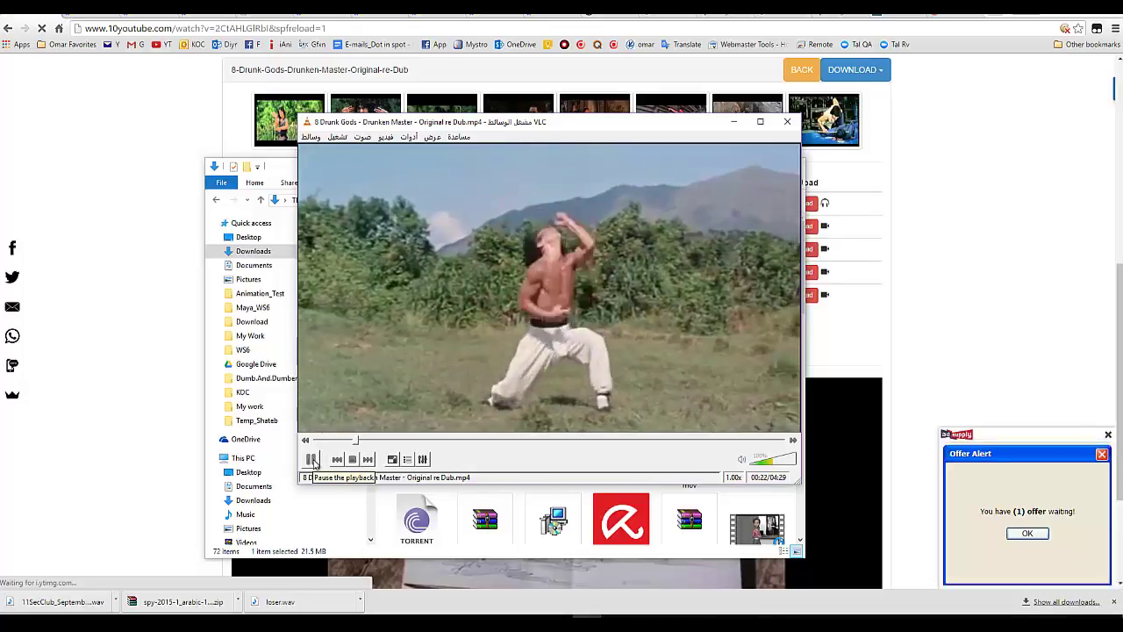
{"action": "left_click", "coordinate": [313, 460]}
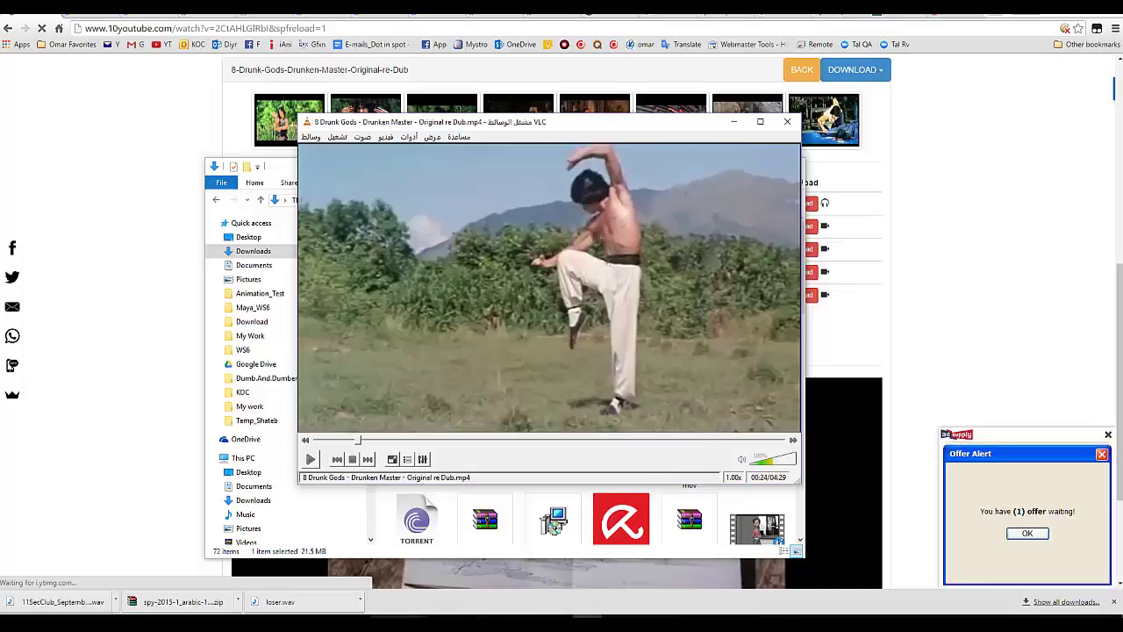
{"action": "mouse_move", "coordinate": [538, 612]}
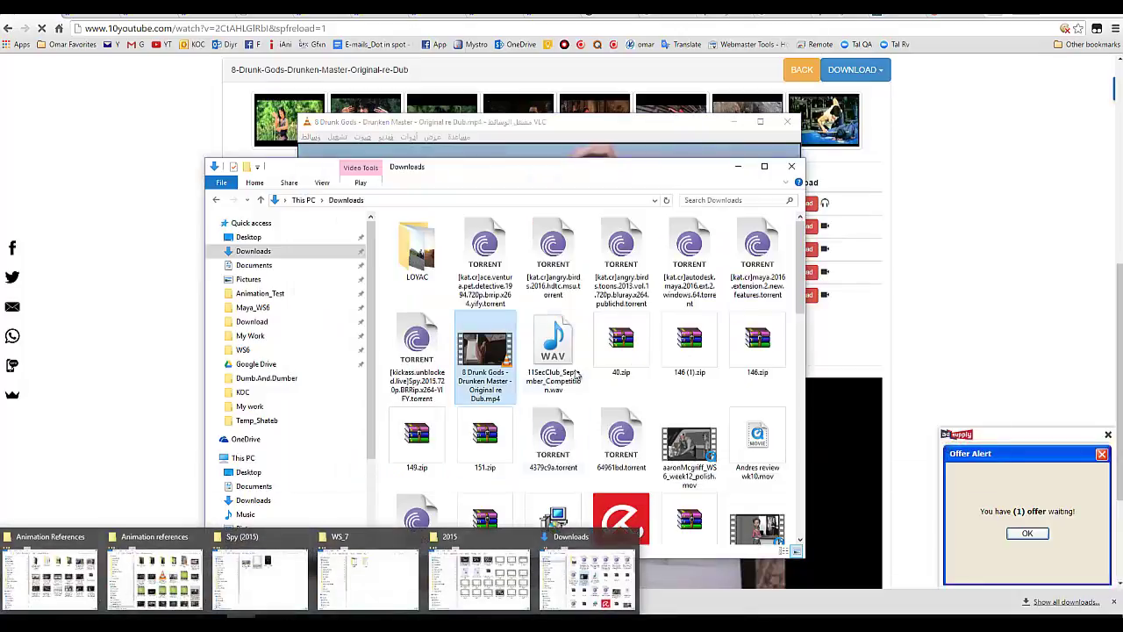
{"action": "left_click", "coordinate": [588, 579]}
Move the Downloads window aside and select the Drunken Master clip in Camtasia's Clip Bin
{"action": "left_click_drag", "start_coordinate": [650, 177], "coordinate": [469, 116]}
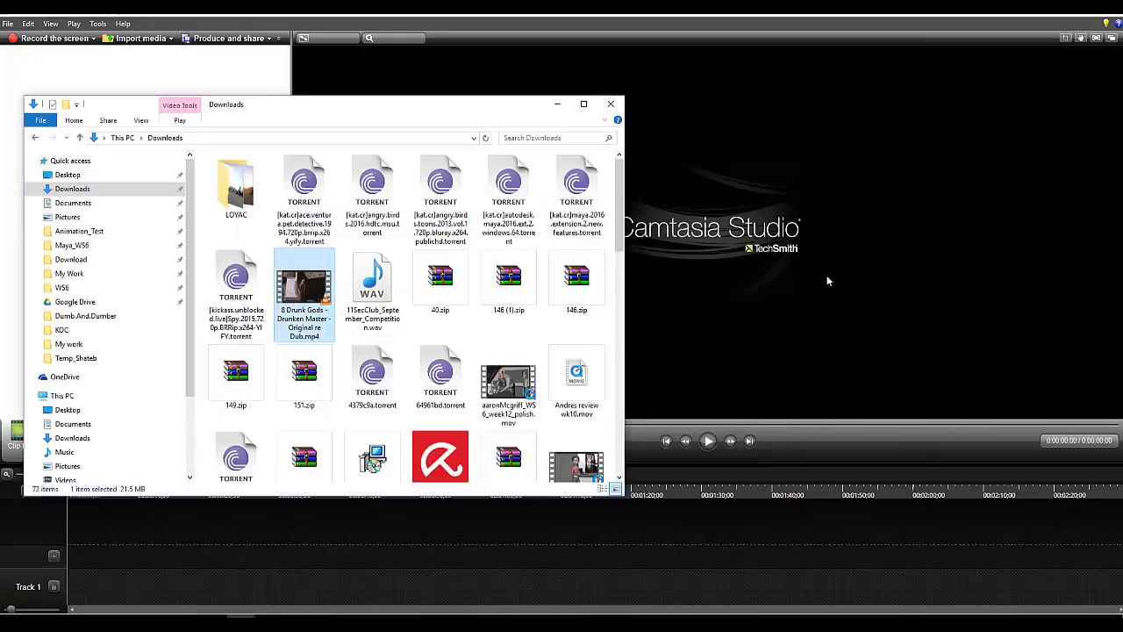
{"action": "mouse_move", "coordinate": [453, 119]}
{"action": "left_mouse_down"}
{"action": "mouse_move", "coordinate": [456, 158]}
{"action": "mouse_move", "coordinate": [899, 126]}
{"action": "left_mouse_up"}
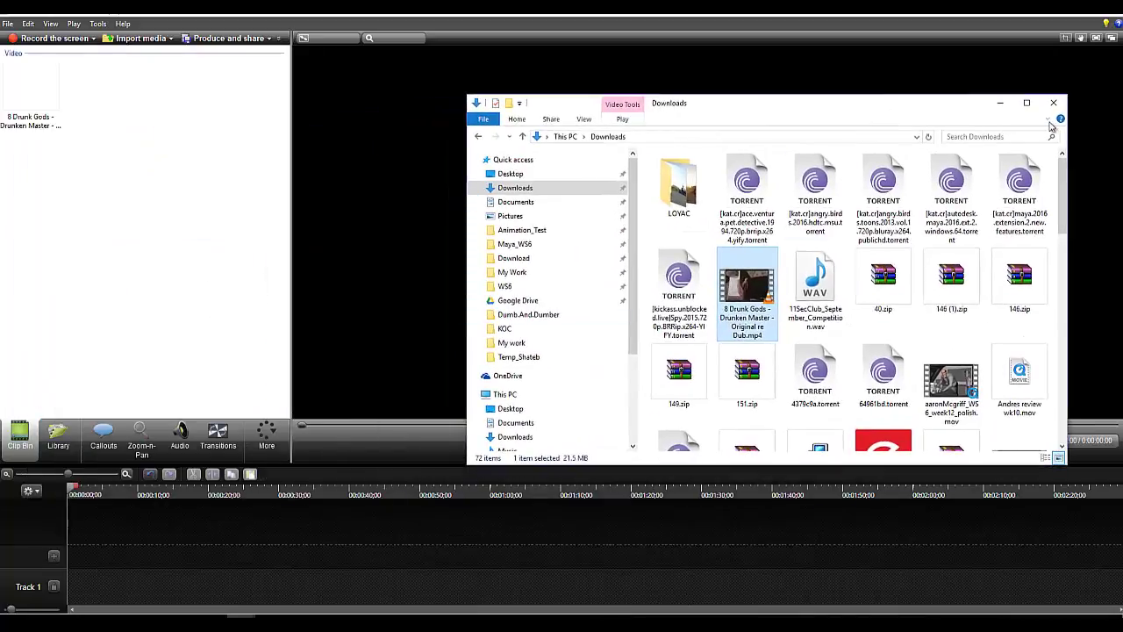
{"action": "left_click", "coordinate": [999, 18]}
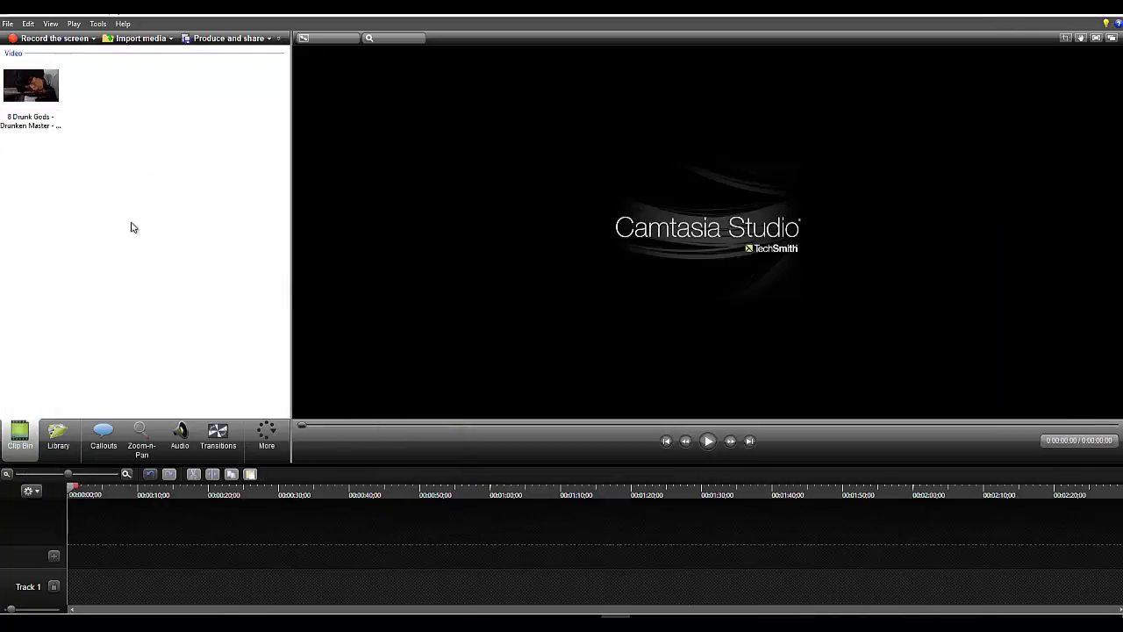
{"action": "left_click", "coordinate": [36, 103]}
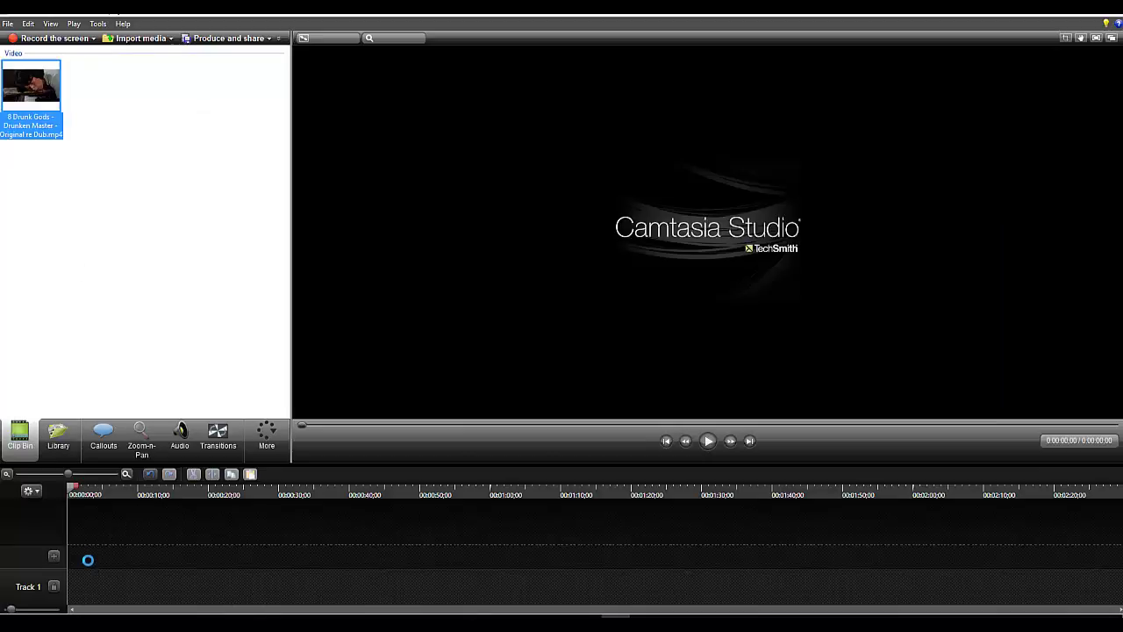
Add the clip to the timeline at 1280 x 720 and scrub toward the fight scene
{"action": "left_click", "coordinate": [619, 314]}
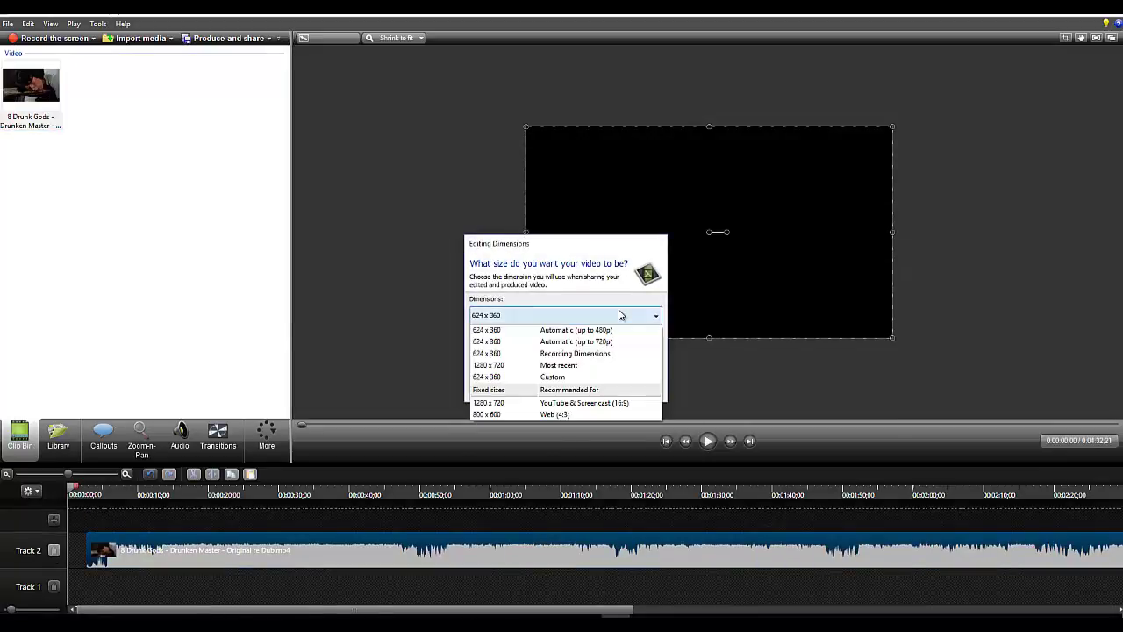
{"action": "left_click", "coordinate": [606, 405]}
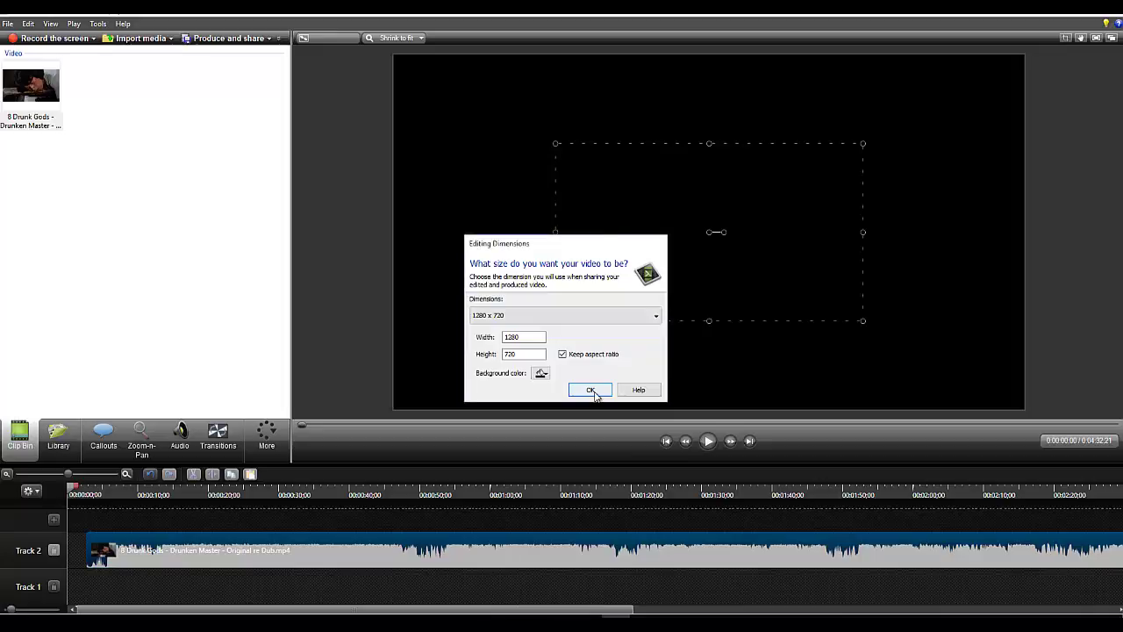
{"action": "left_click", "coordinate": [591, 390]}
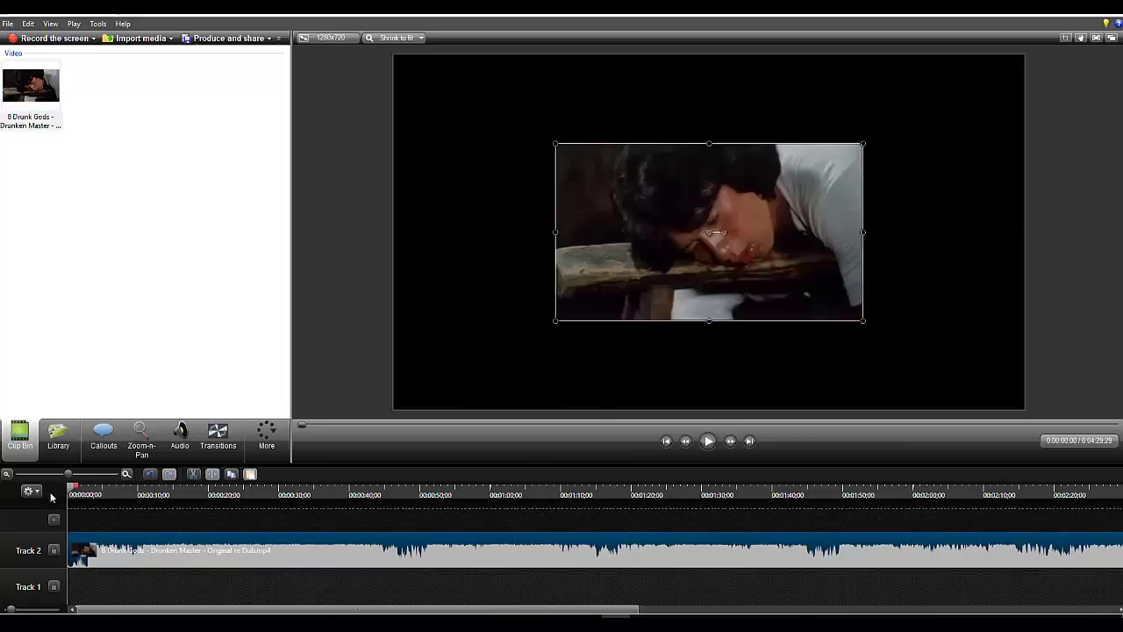
{"action": "left_click_drag", "start_coordinate": [72, 492], "coordinate": [167, 499]}
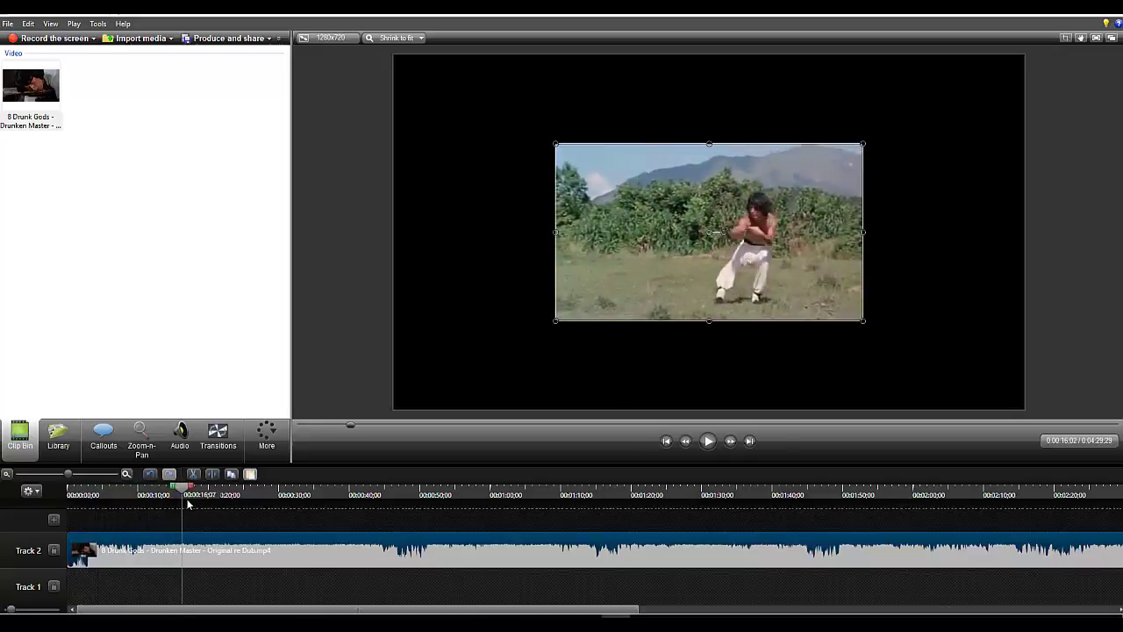
{"action": "mouse_move", "coordinate": [169, 500]}
{"action": "left_mouse_down"}
{"action": "mouse_move", "coordinate": [194, 500]}
{"action": "mouse_move", "coordinate": [153, 500]}
{"action": "left_mouse_up"}
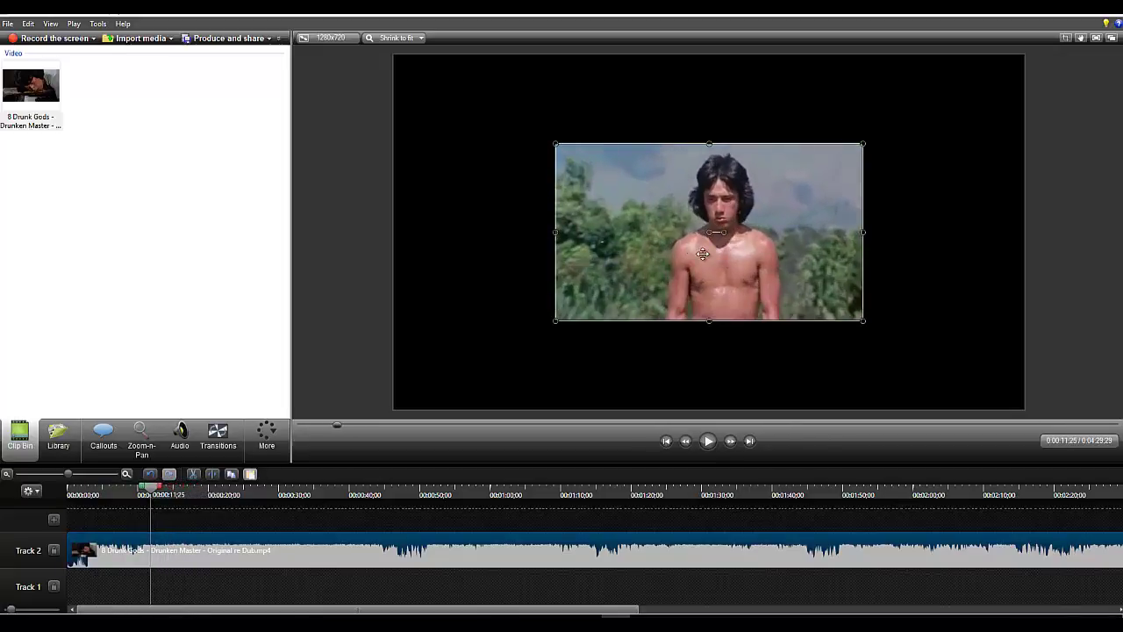
Reopen Editing Dimensions and confirm the 1280 x 720 preset
{"action": "left_click", "coordinate": [310, 41]}
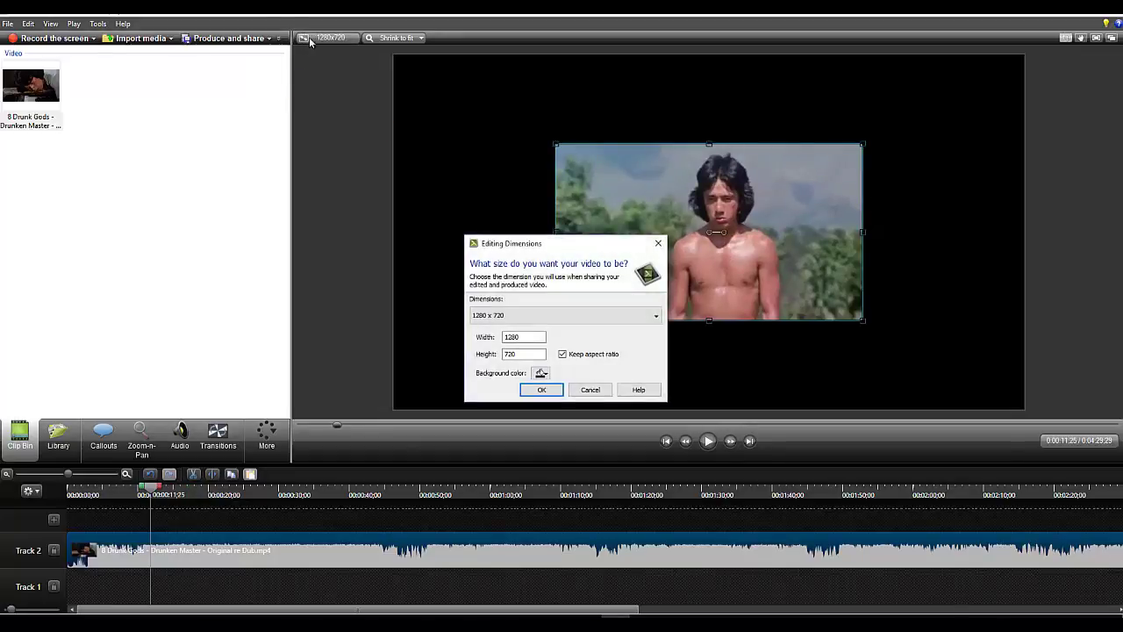
{"action": "left_click", "coordinate": [549, 317]}
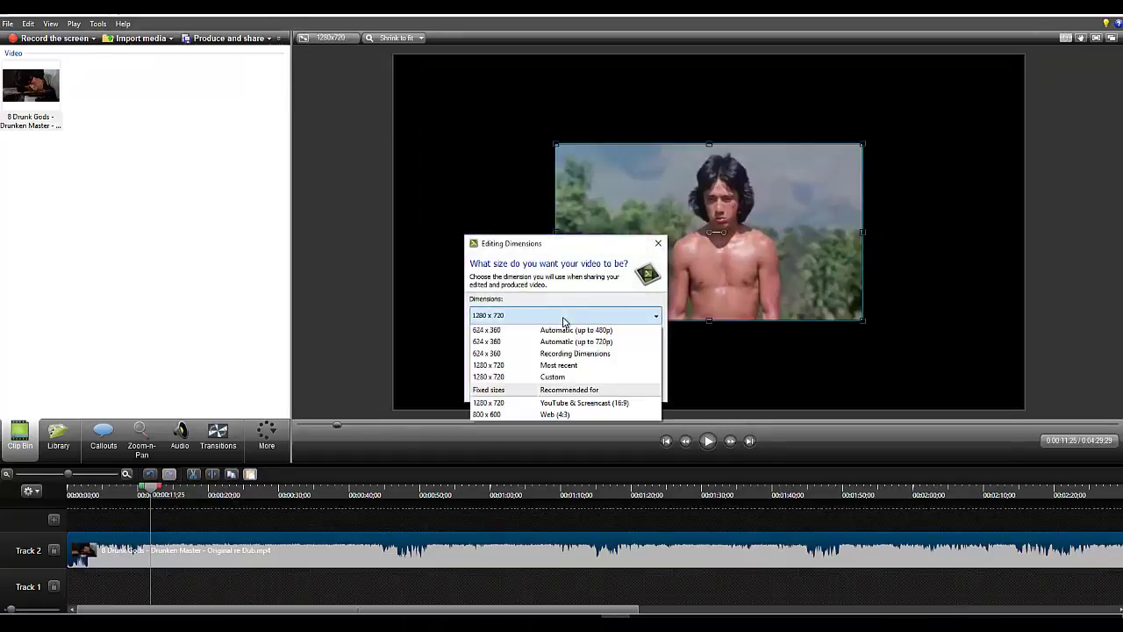
{"action": "left_click", "coordinate": [569, 377]}
{"action": "left_click", "coordinate": [575, 319]}
{"action": "left_click", "coordinate": [579, 372]}
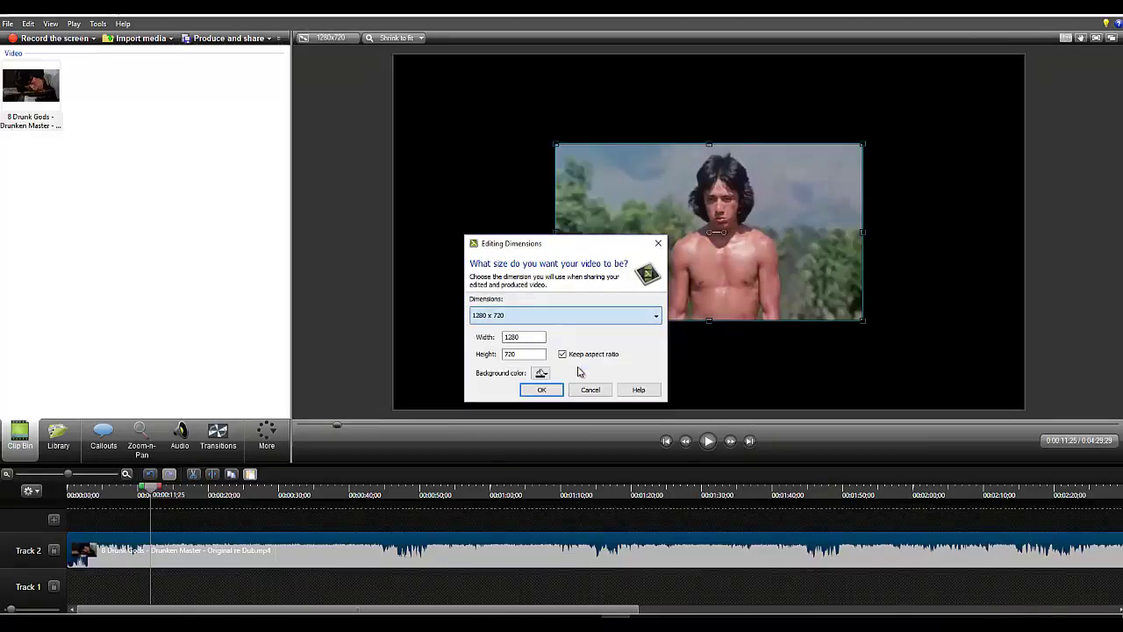
{"action": "left_click", "coordinate": [559, 393]}
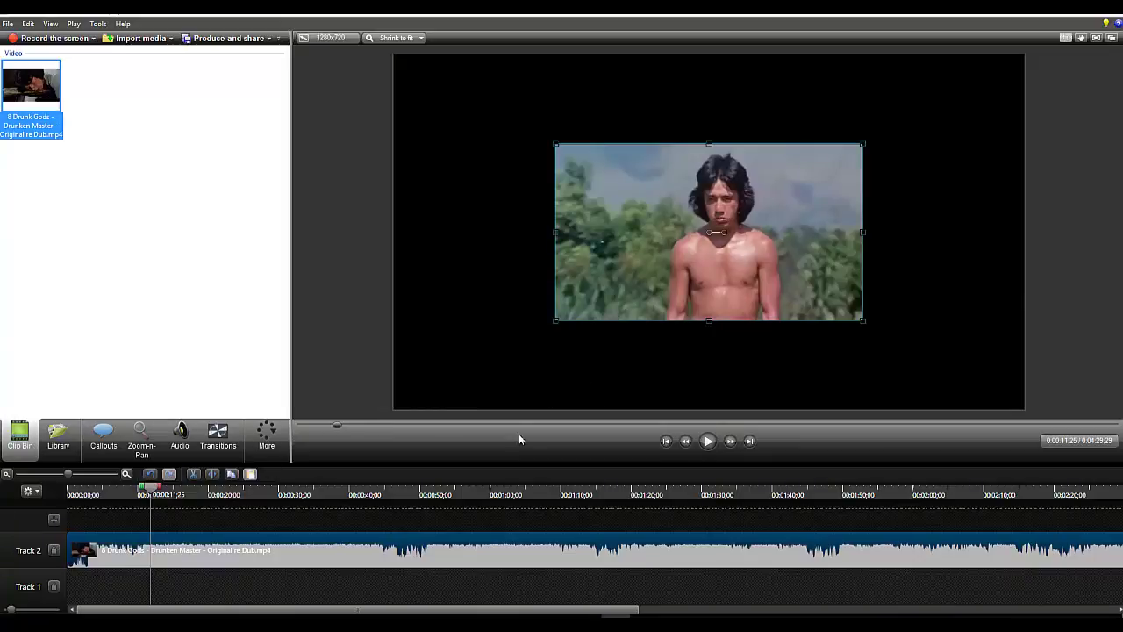
Park the playhead at 0:19;23 where the kick begins and zoom the timeline in
{"action": "left_click_drag", "start_coordinate": [151, 490], "coordinate": [208, 498]}
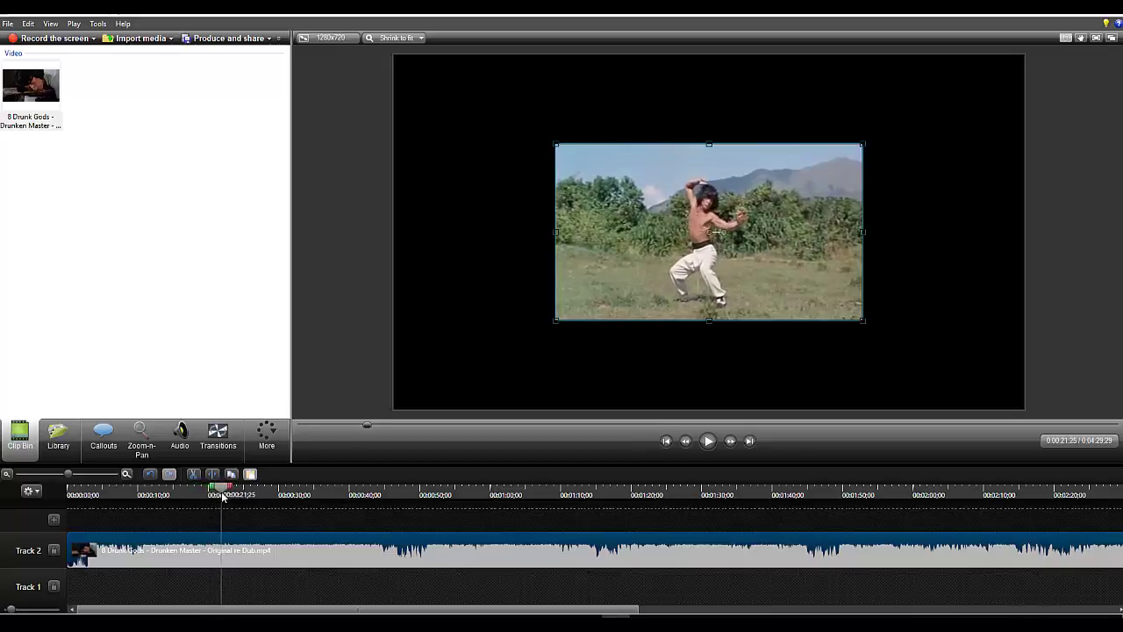
{"action": "left_click_drag", "start_coordinate": [223, 497], "coordinate": [239, 497]}
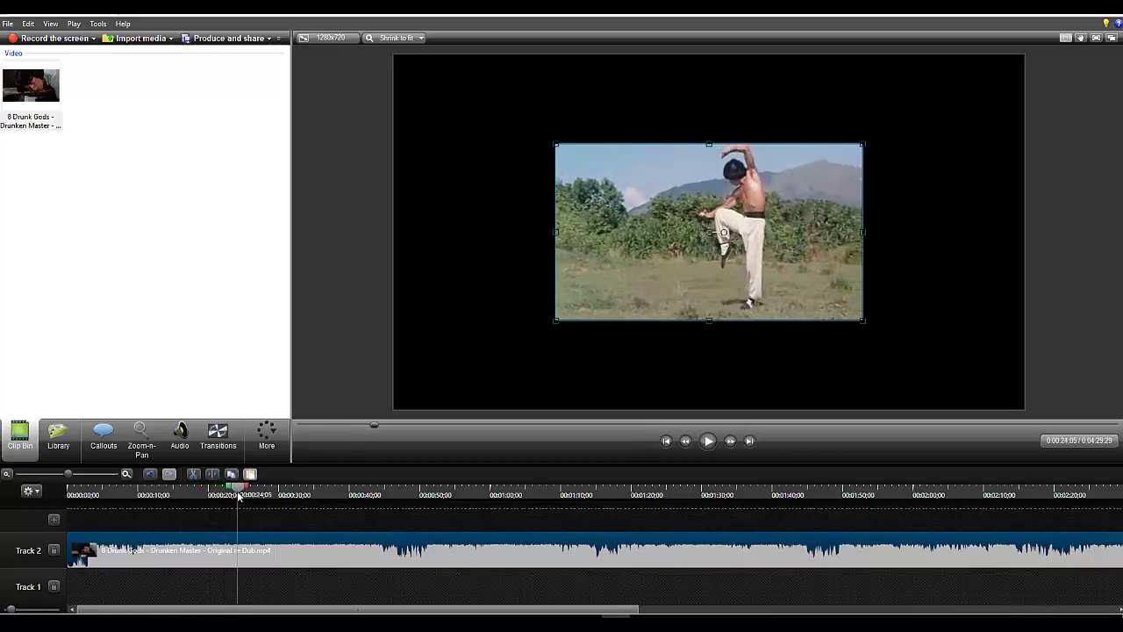
{"action": "left_click_drag", "start_coordinate": [239, 497], "coordinate": [208, 502]}
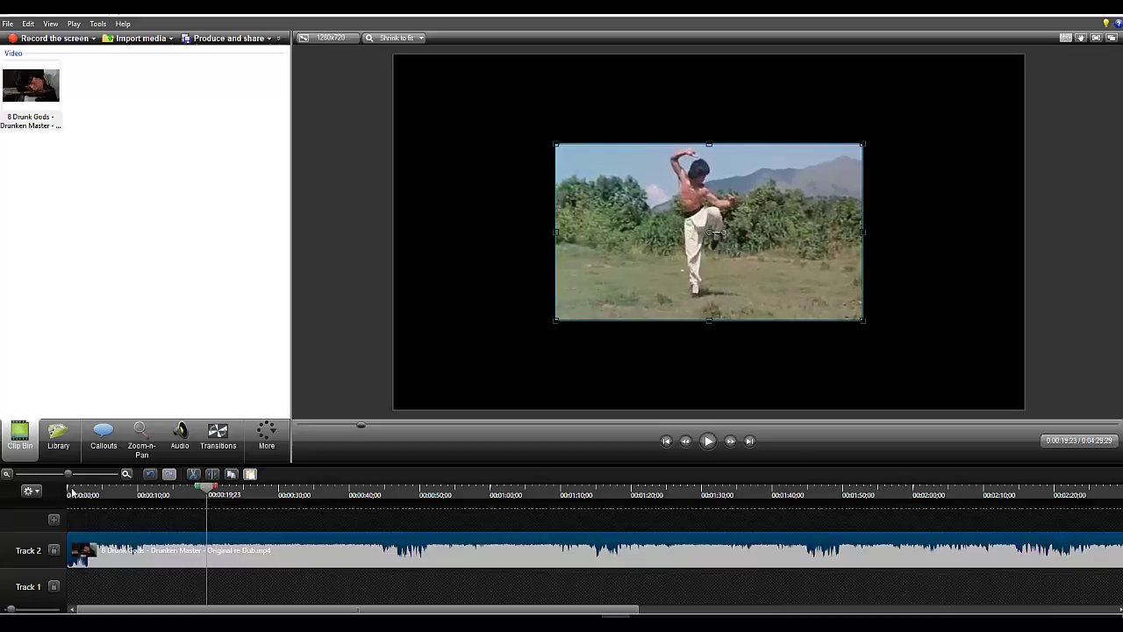
{"action": "left_click_drag", "start_coordinate": [69, 473], "coordinate": [99, 475]}
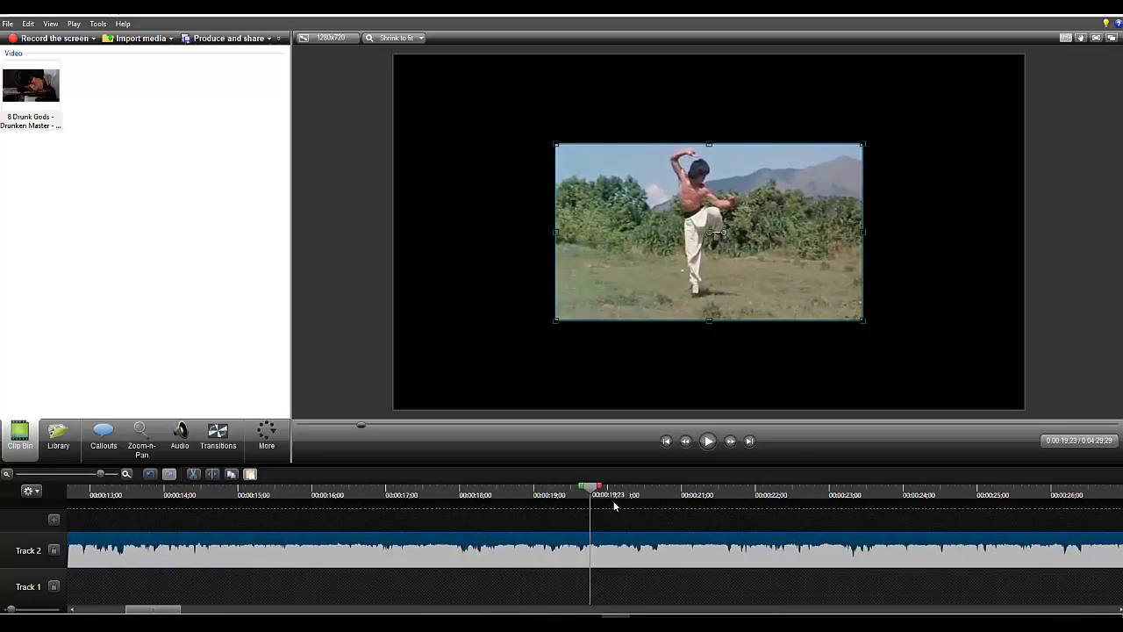
Split the clip at 0:19;15, delete the opening part, and move the rest to 0:00
{"action": "mouse_move", "coordinate": [588, 494]}
{"action": "left_mouse_down"}
{"action": "mouse_move", "coordinate": [555, 495]}
{"action": "mouse_move", "coordinate": [570, 497]}
{"action": "left_mouse_up"}
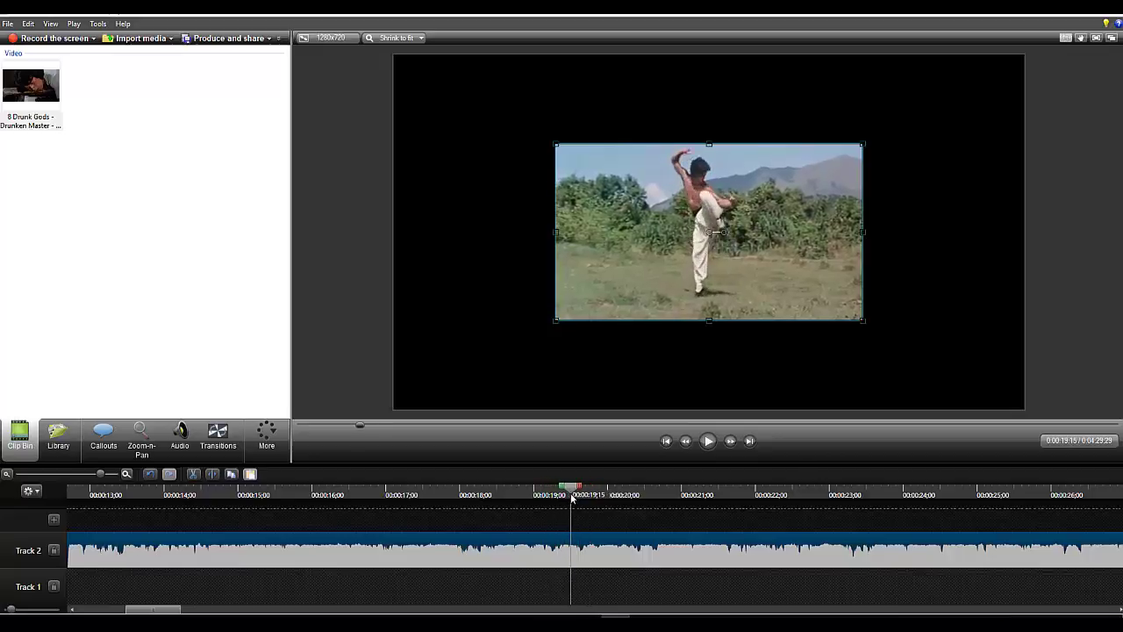
{"action": "left_click", "coordinate": [555, 502]}
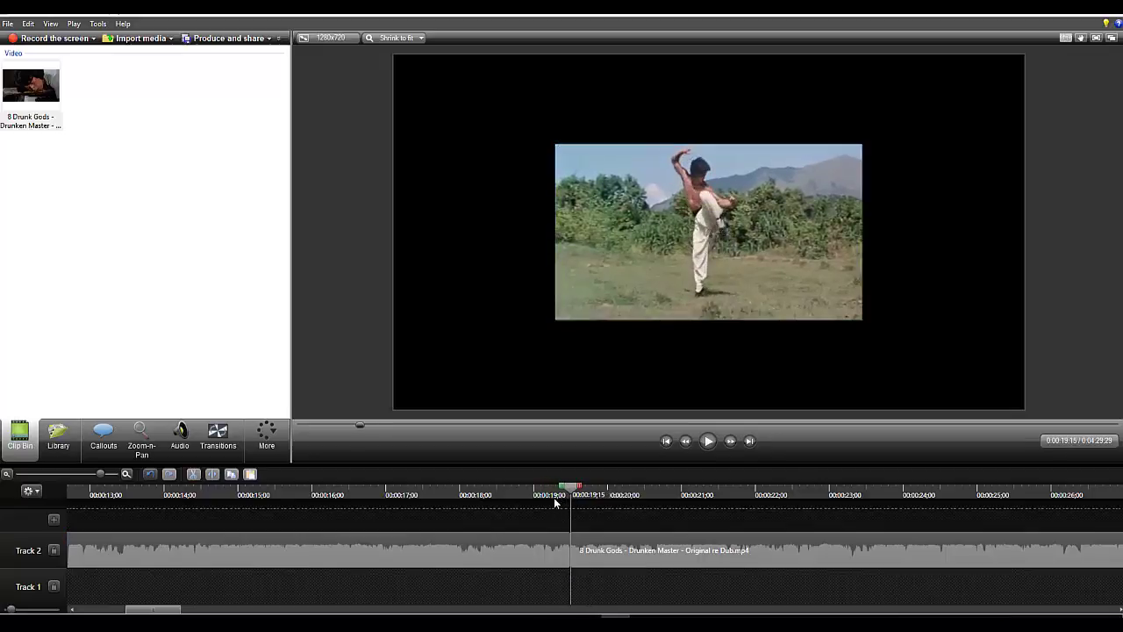
{"action": "left_click", "coordinate": [505, 547]}
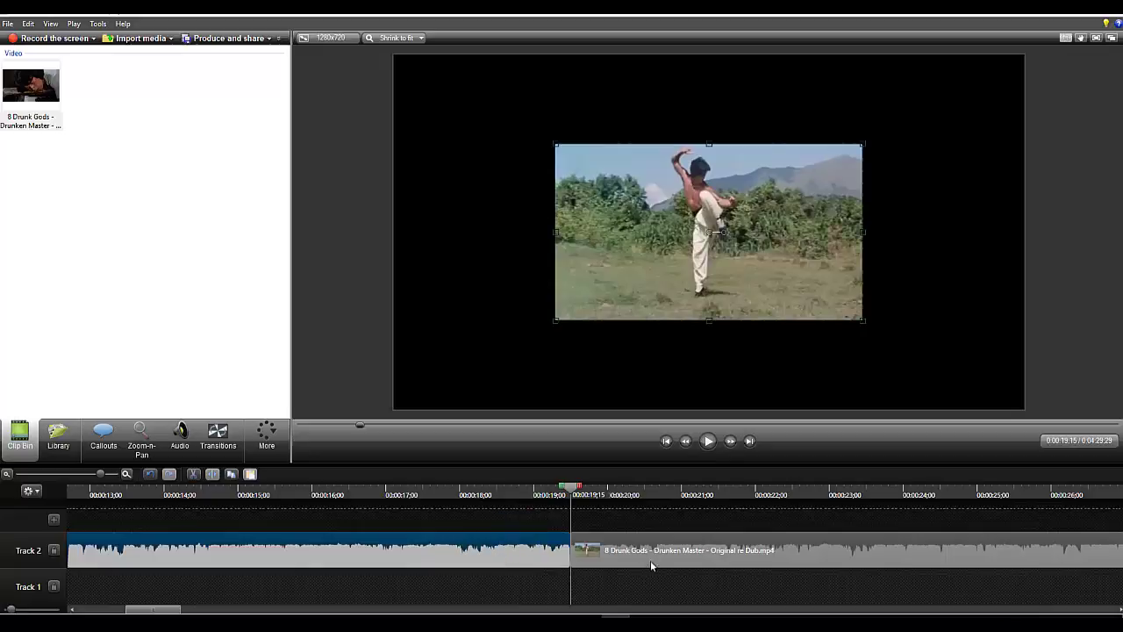
{"action": "key", "text": "Delete"}
{"action": "left_click_drag", "start_coordinate": [650, 562], "coordinate": [151, 529]}
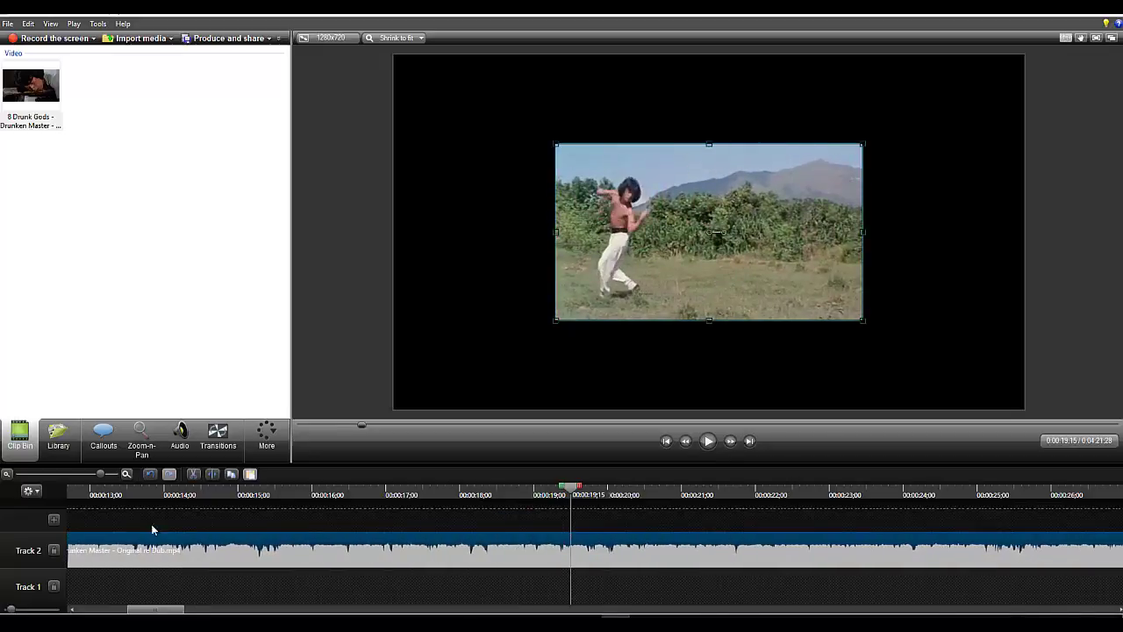
{"action": "left_click", "coordinate": [73, 475]}
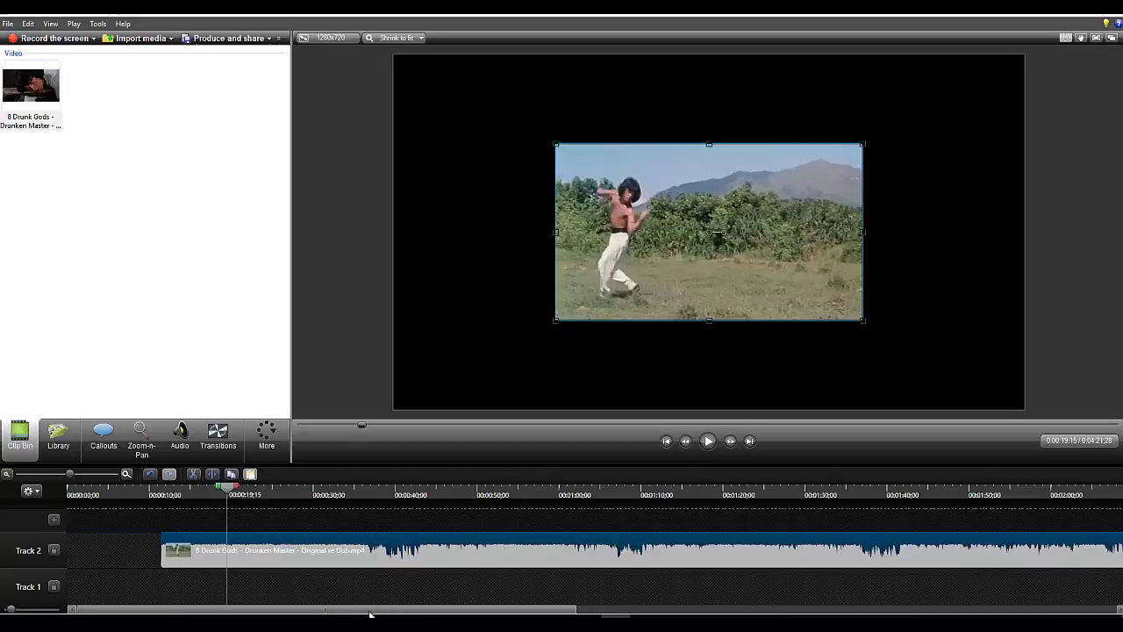
{"action": "left_click_drag", "start_coordinate": [171, 551], "coordinate": [78, 551]}
{"action": "left_click", "coordinate": [71, 494]}
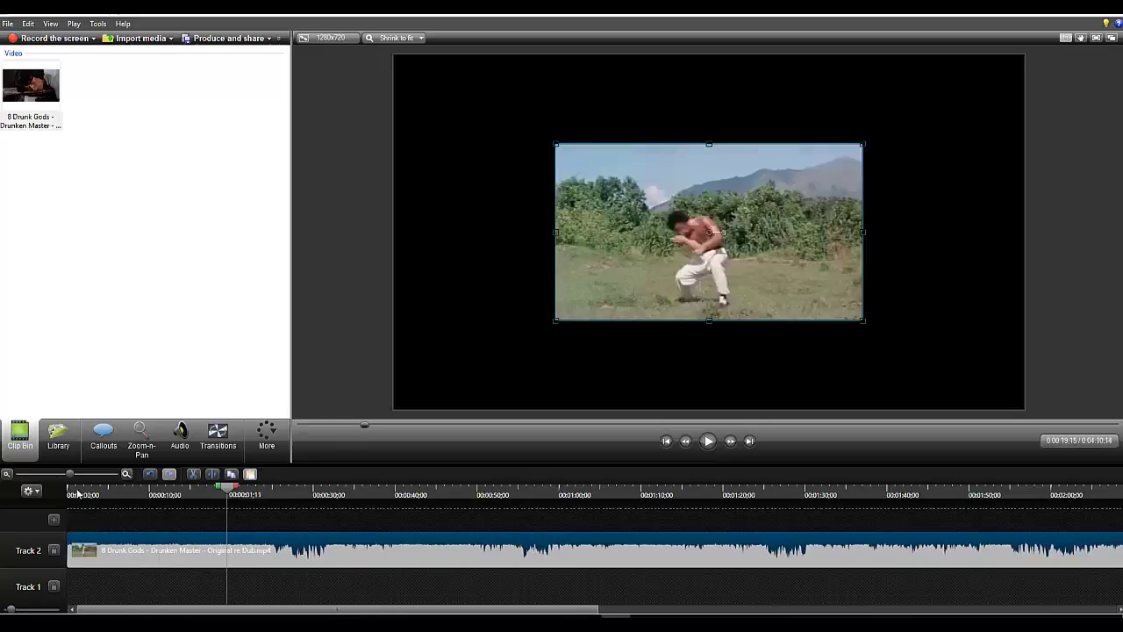
Split at 0:04;29, delete everything after it, and return to the clip start
{"action": "left_click_drag", "start_coordinate": [70, 496], "coordinate": [104, 499]}
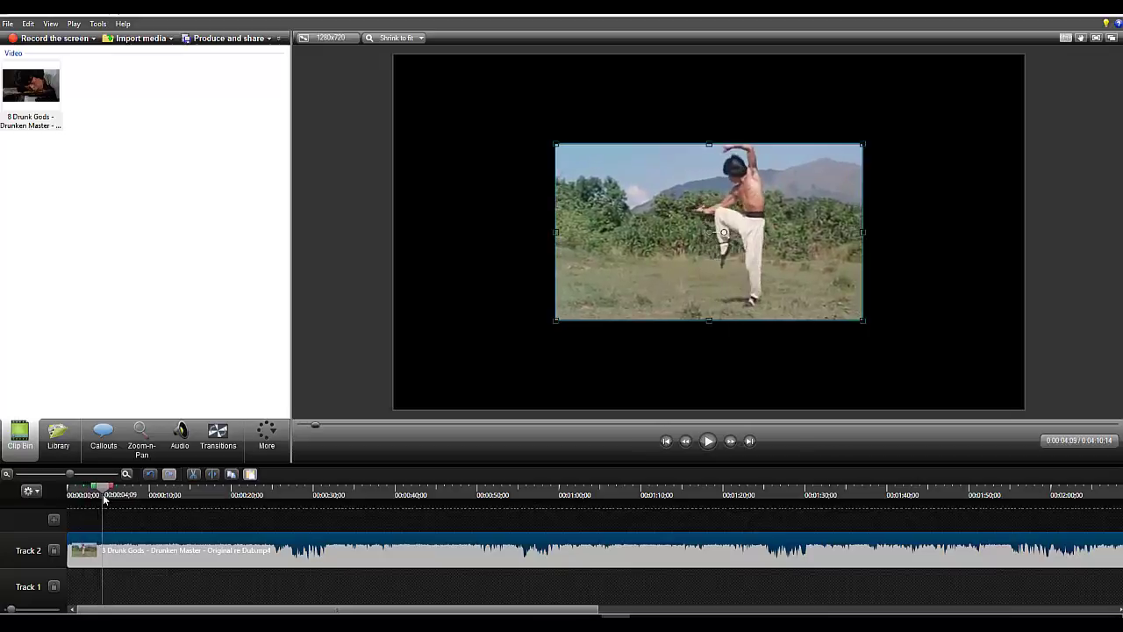
{"action": "left_click_drag", "start_coordinate": [108, 499], "coordinate": [109, 498]}
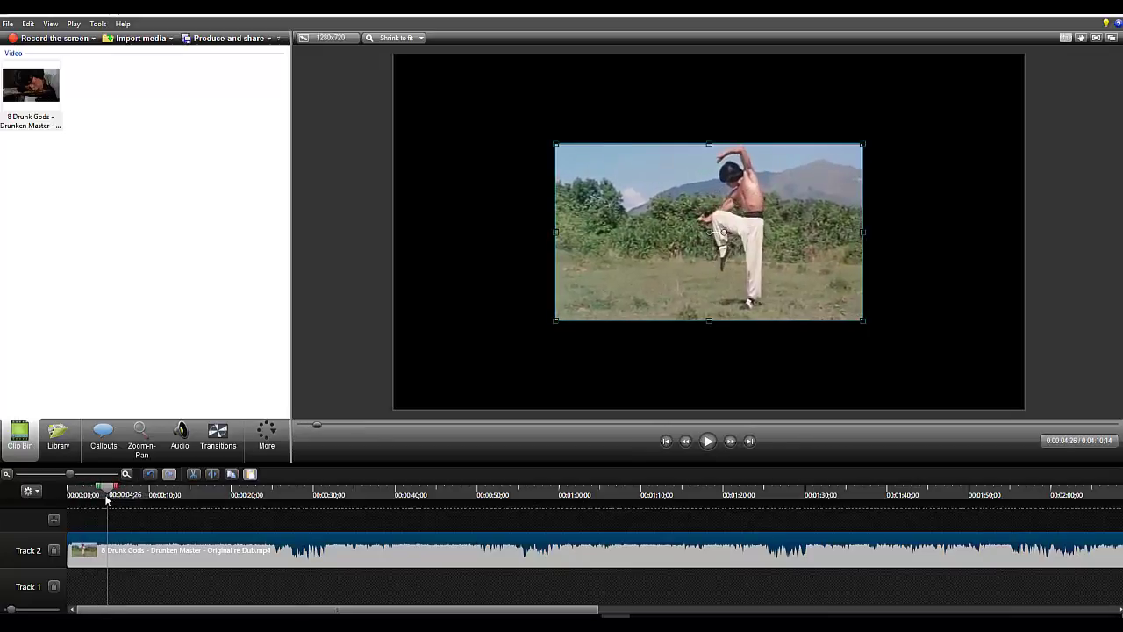
{"action": "left_click_drag", "start_coordinate": [69, 474], "coordinate": [93, 474]}
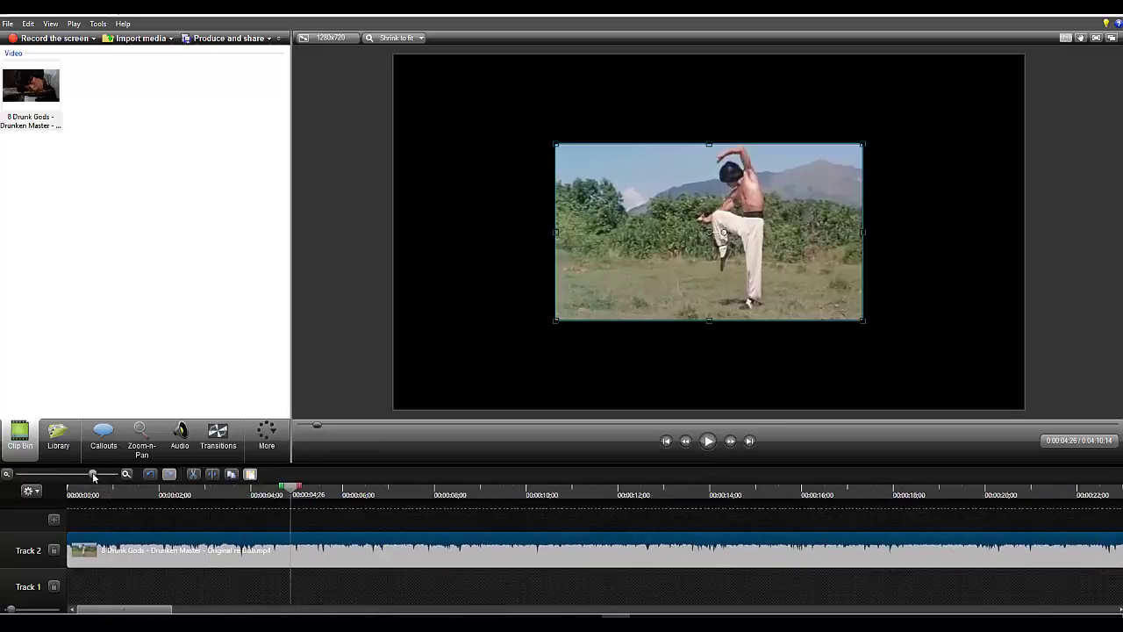
{"action": "left_click_drag", "start_coordinate": [299, 489], "coordinate": [305, 492]}
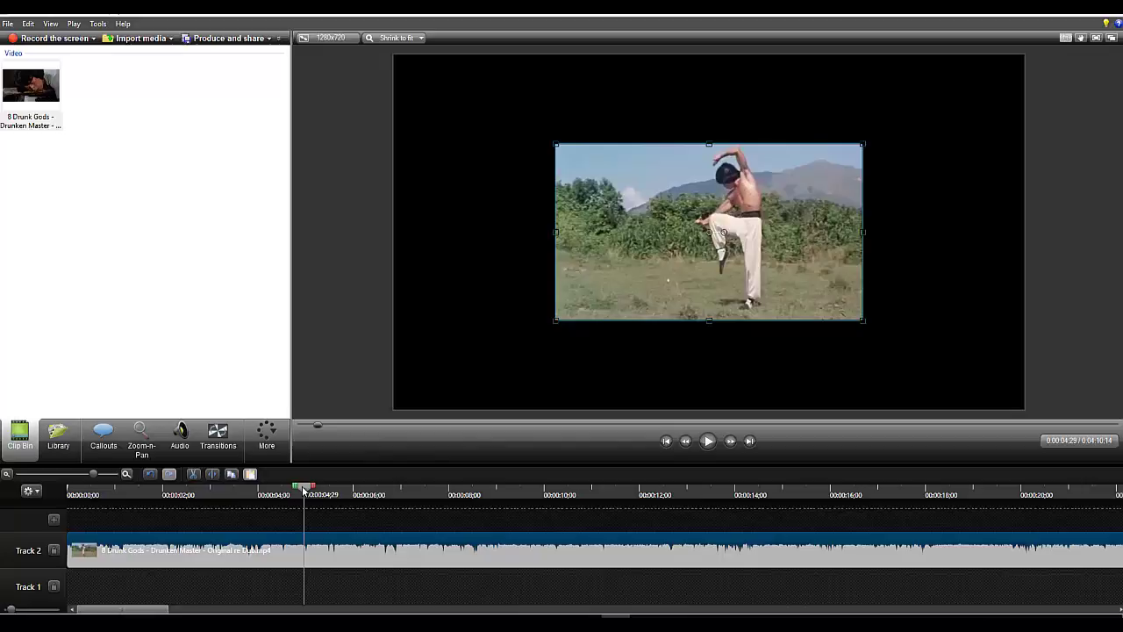
{"action": "key", "text": "s"}
{"action": "key", "text": "Delete"}
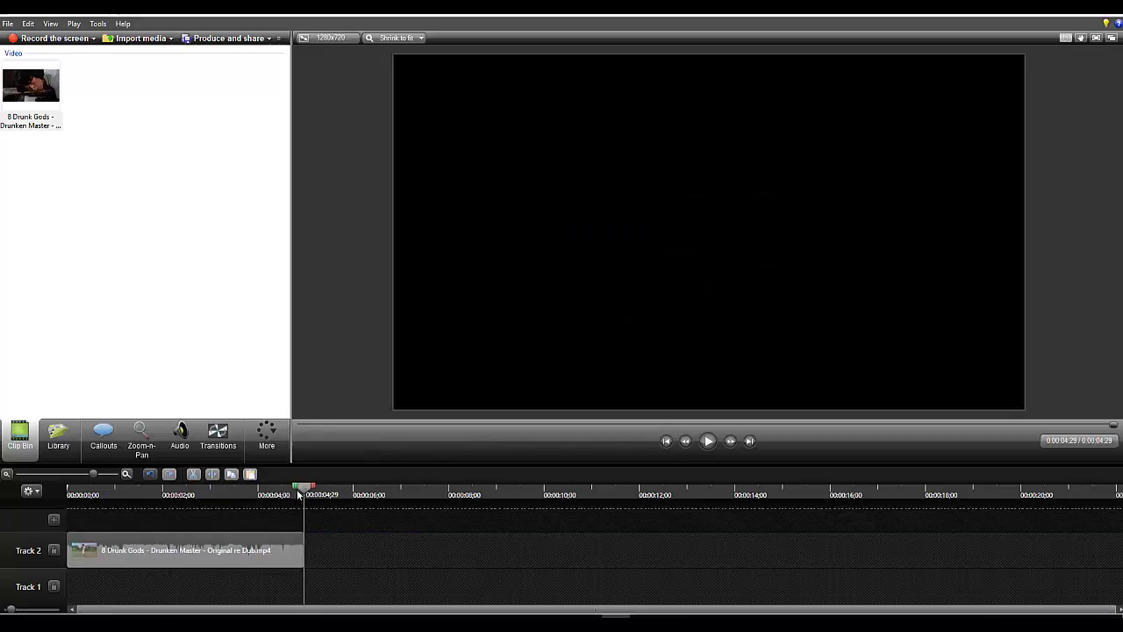
{"action": "left_click_drag", "start_coordinate": [299, 492], "coordinate": [22, 499]}
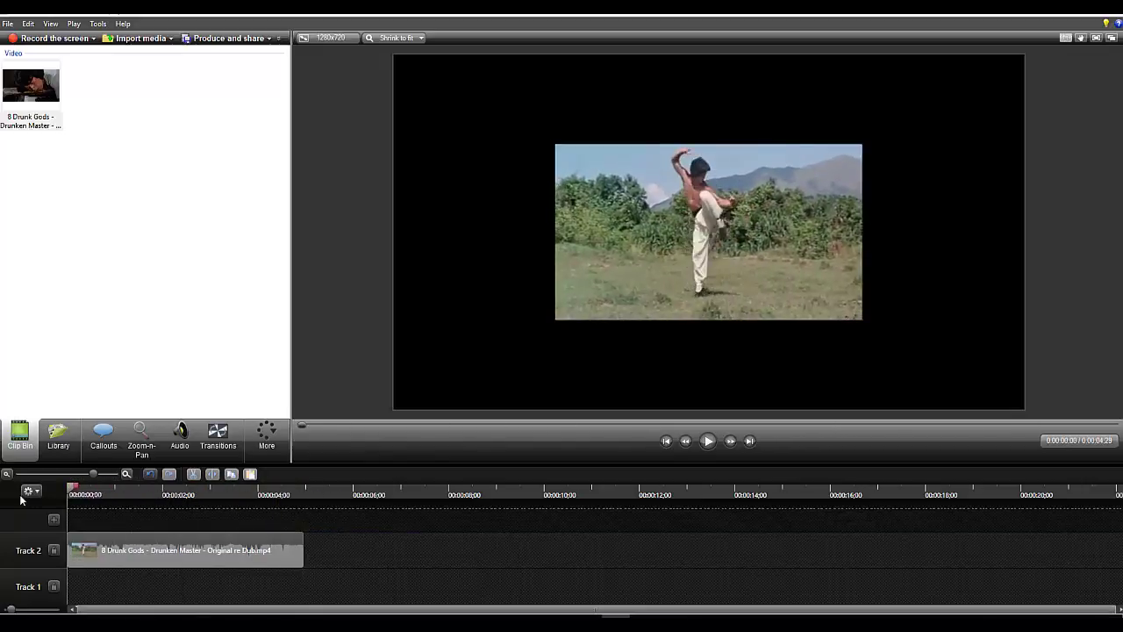
{"action": "key", "text": "space"}
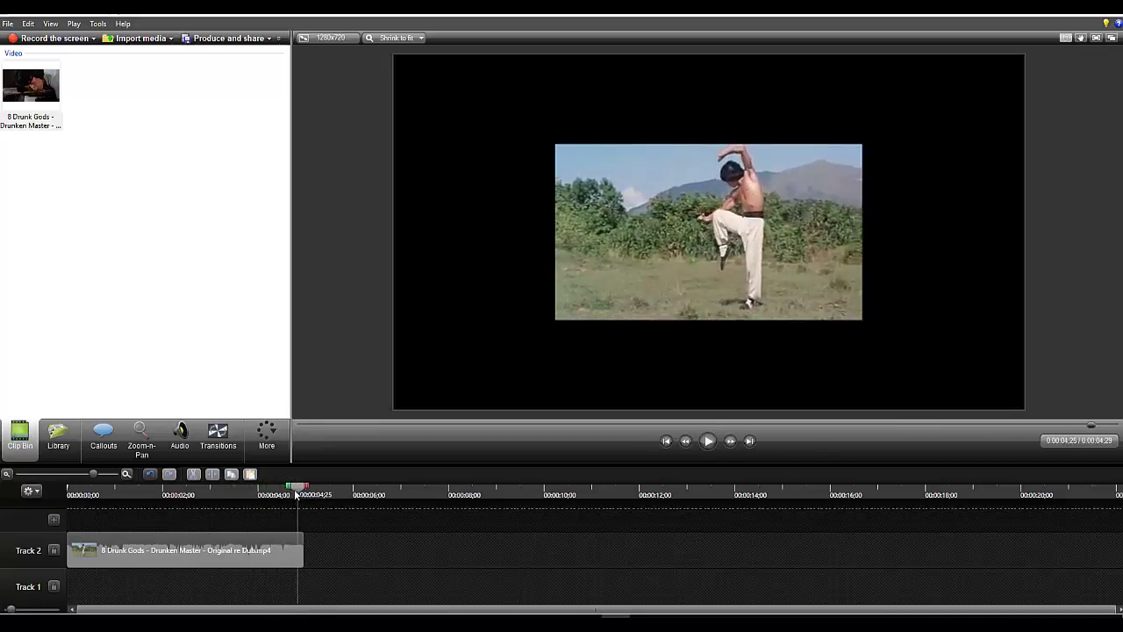
{"action": "left_click_drag", "start_coordinate": [289, 494], "coordinate": [224, 496]}
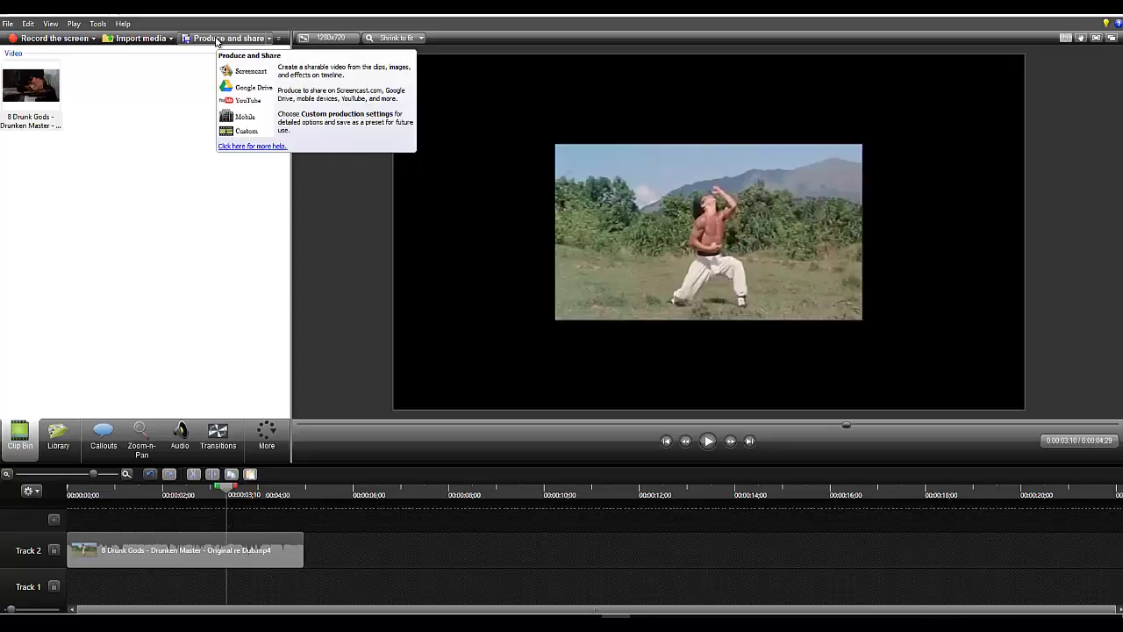
Start production with the MP4 only (up to 720p) output format
{"action": "left_click", "coordinate": [215, 38]}
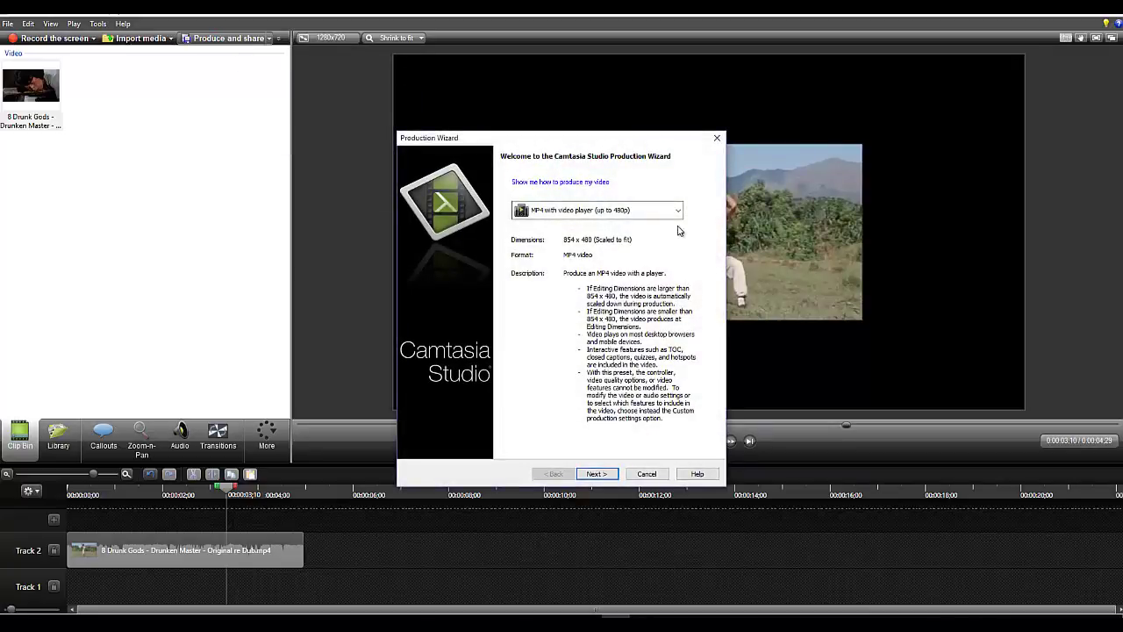
{"action": "left_click", "coordinate": [663, 214]}
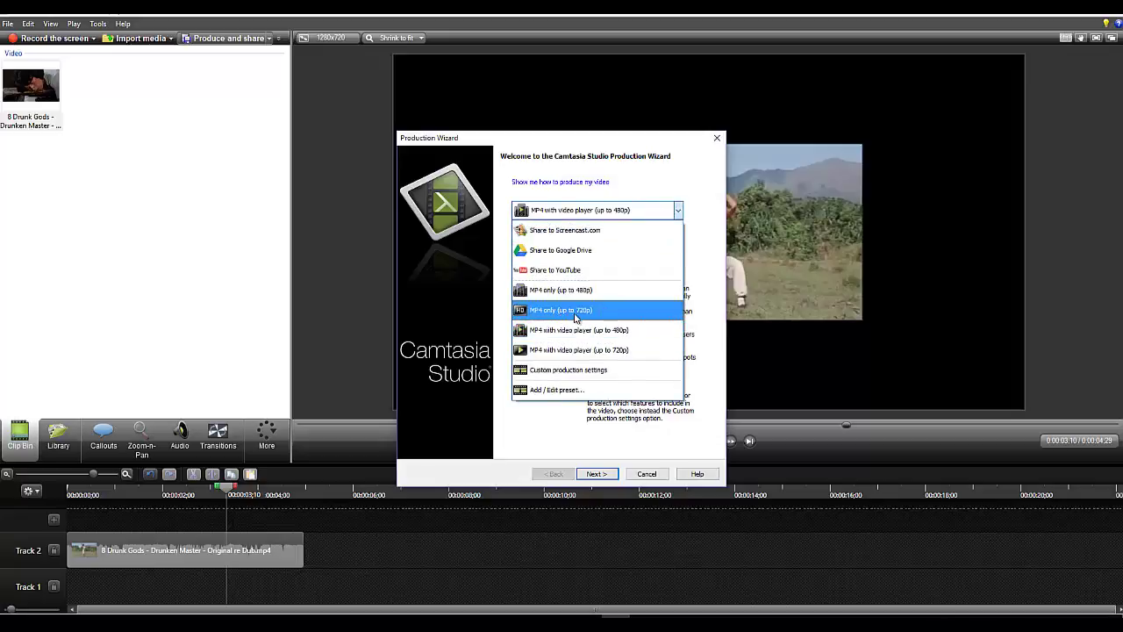
{"action": "left_click", "coordinate": [548, 316]}
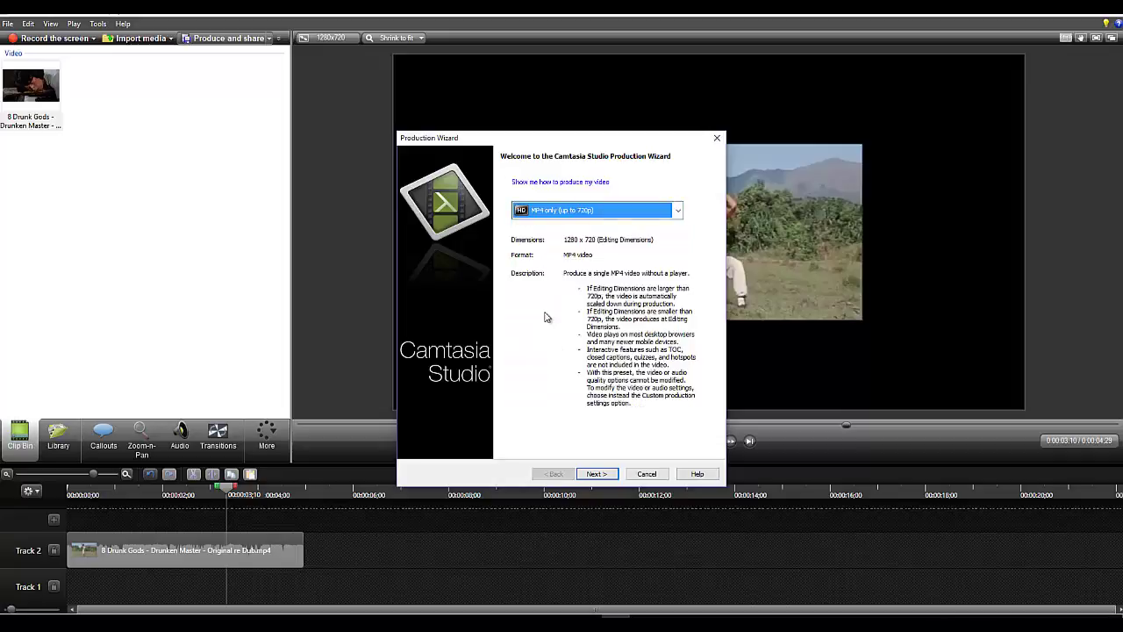
{"action": "left_click", "coordinate": [597, 474]}
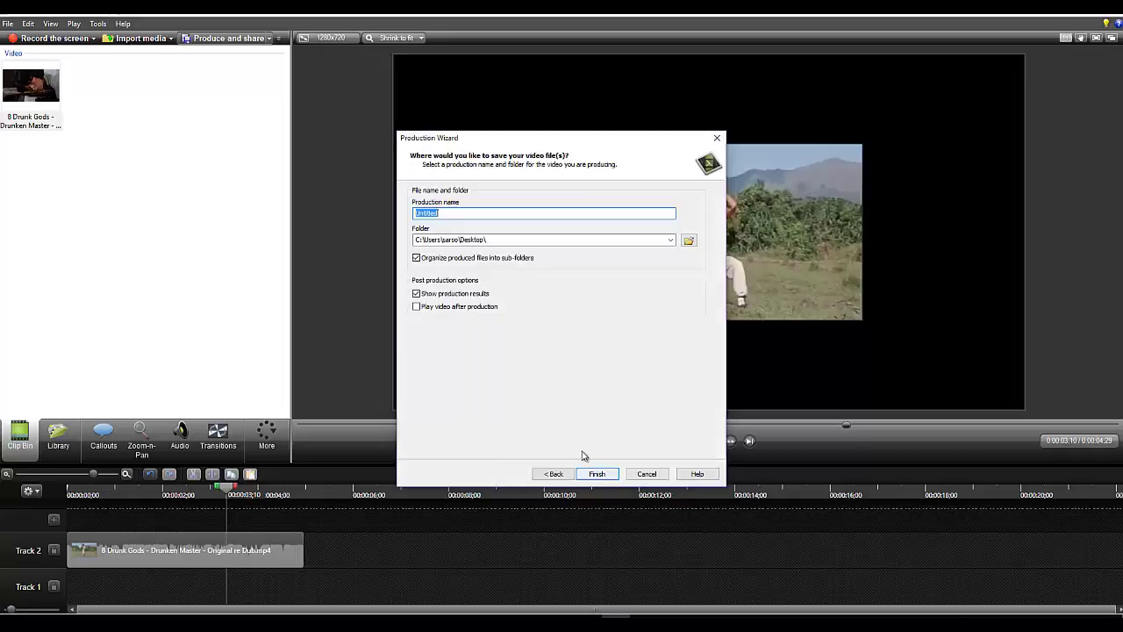
Turn off sub-folders, name the production DMaster_01, render it and close the results
{"action": "left_click", "coordinate": [423, 261]}
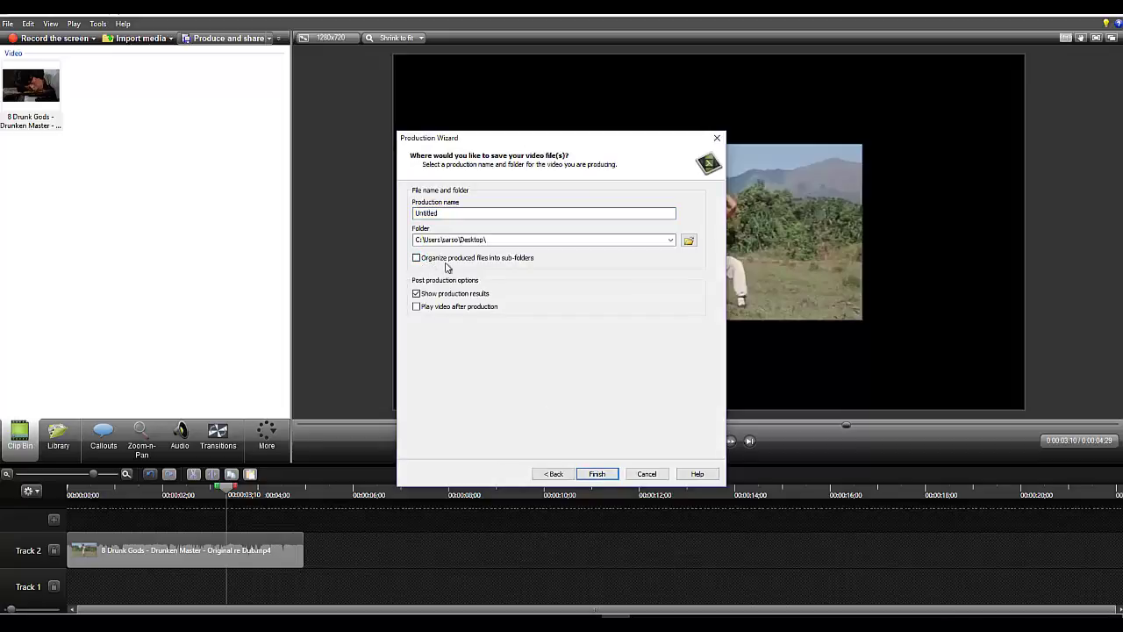
{"action": "double_click", "coordinate": [498, 237]}
{"action": "left_click", "coordinate": [456, 213]}
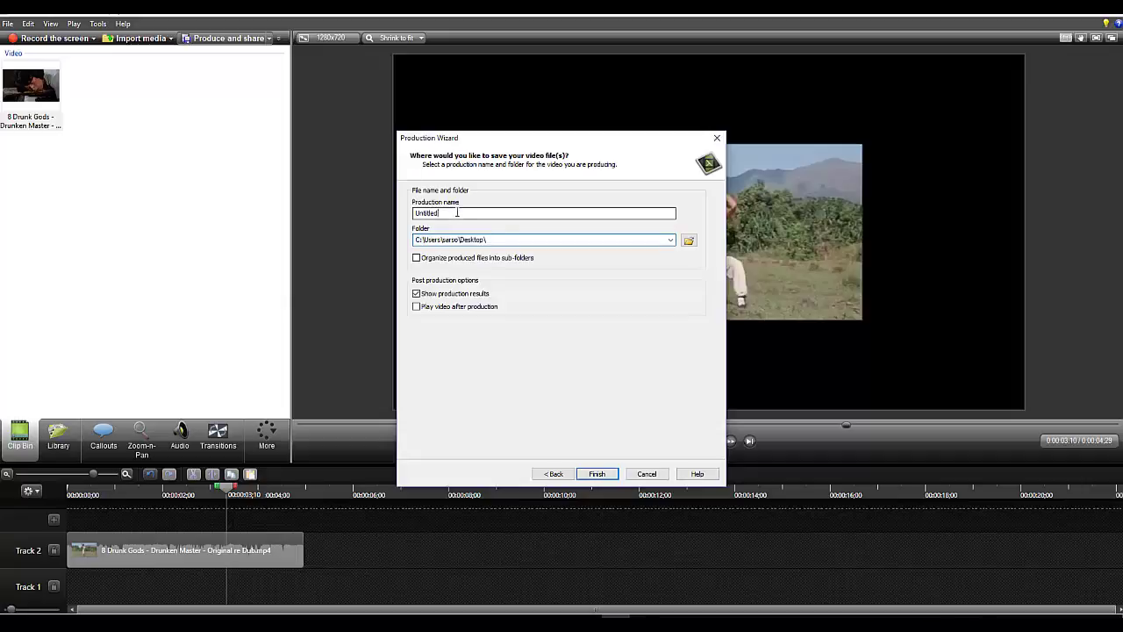
{"action": "double_click", "coordinate": [427, 213]}
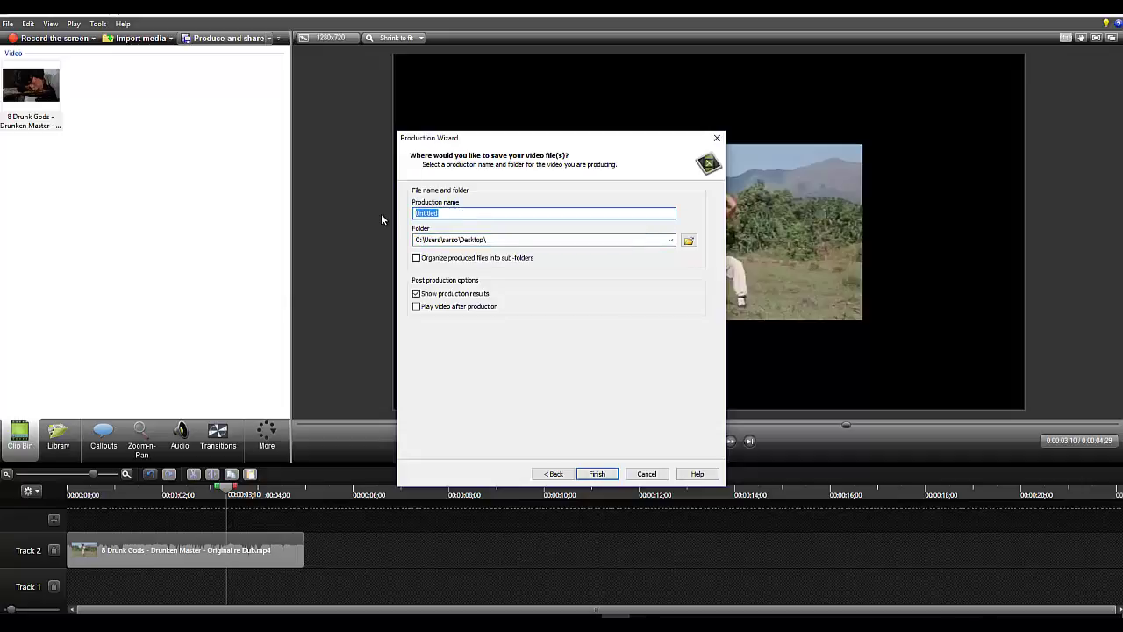
{"action": "type", "text": "DM"}
{"action": "key", "text": "BackSpace"}
{"action": "type", "text": "Mas"}
{"action": "type", "text": "ter_01"}
{"action": "key", "text": "Return"}
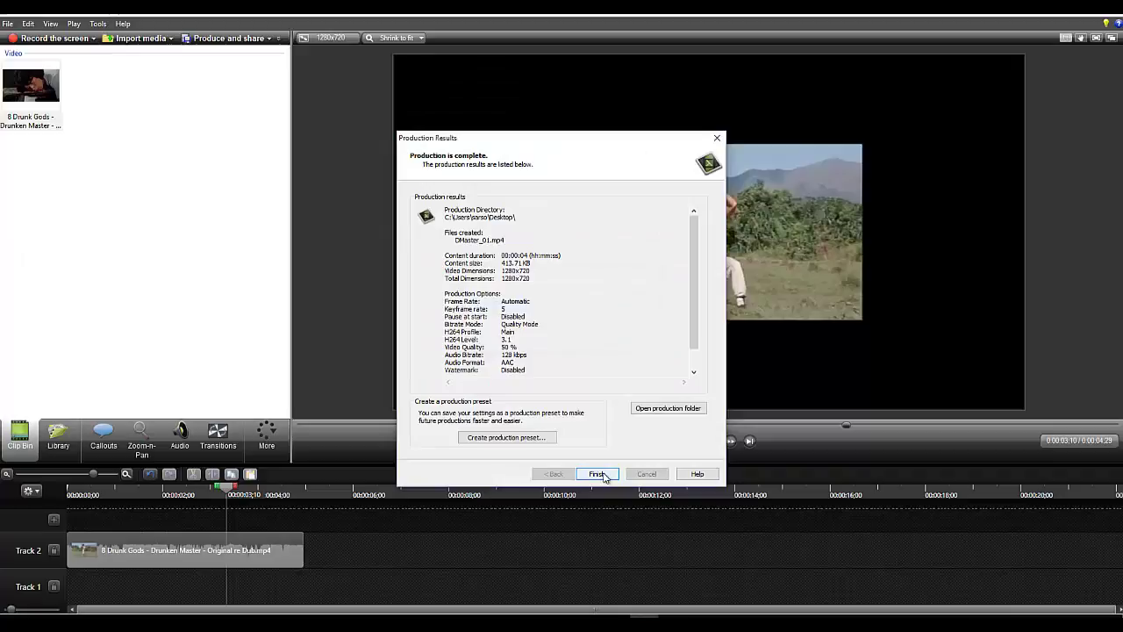
{"action": "left_click", "coordinate": [596, 474]}
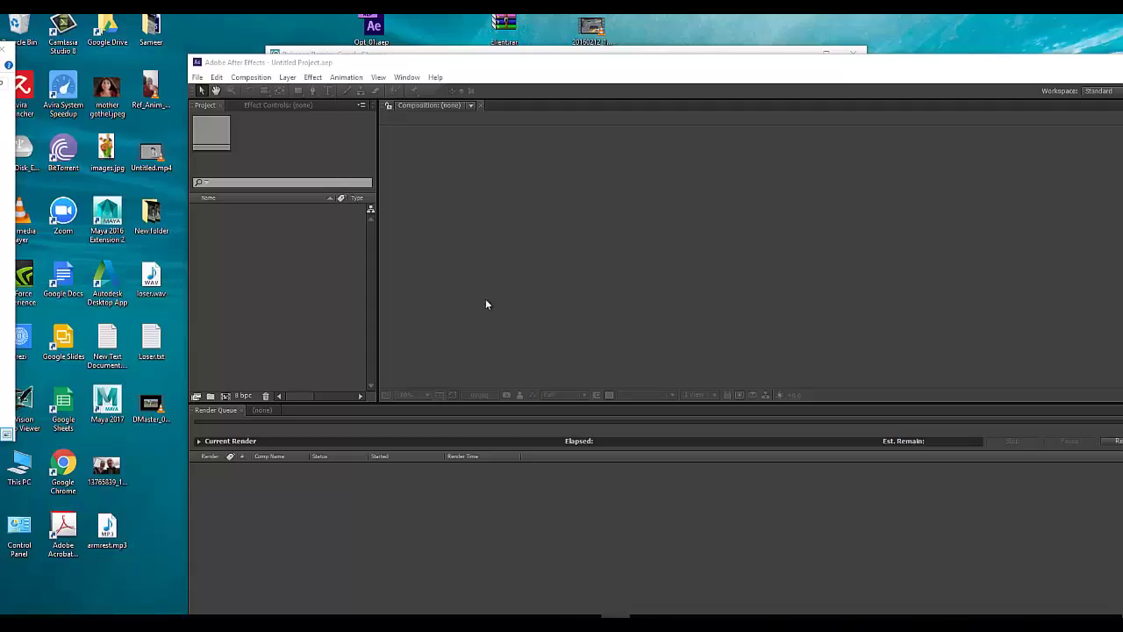
Drag DMaster_01.mp4 (1280x720, 25 fps) from the desktop into the Project panel and maximize After Effects
{"action": "left_click_drag", "start_coordinate": [539, 70], "coordinate": [533, 55]}
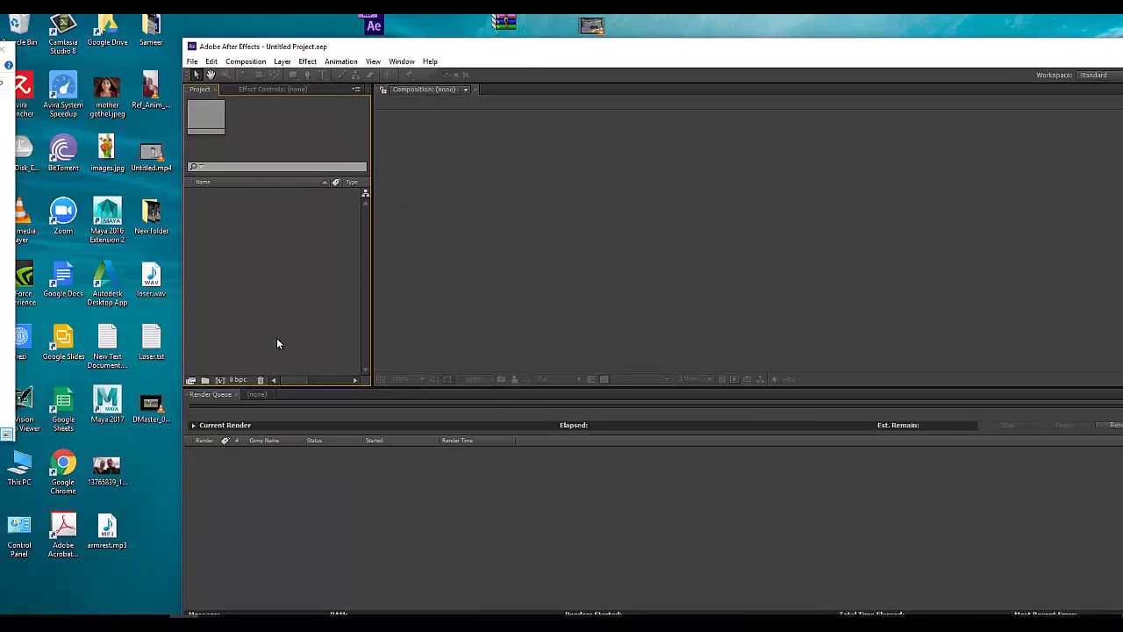
{"action": "left_click_drag", "start_coordinate": [144, 410], "coordinate": [270, 262]}
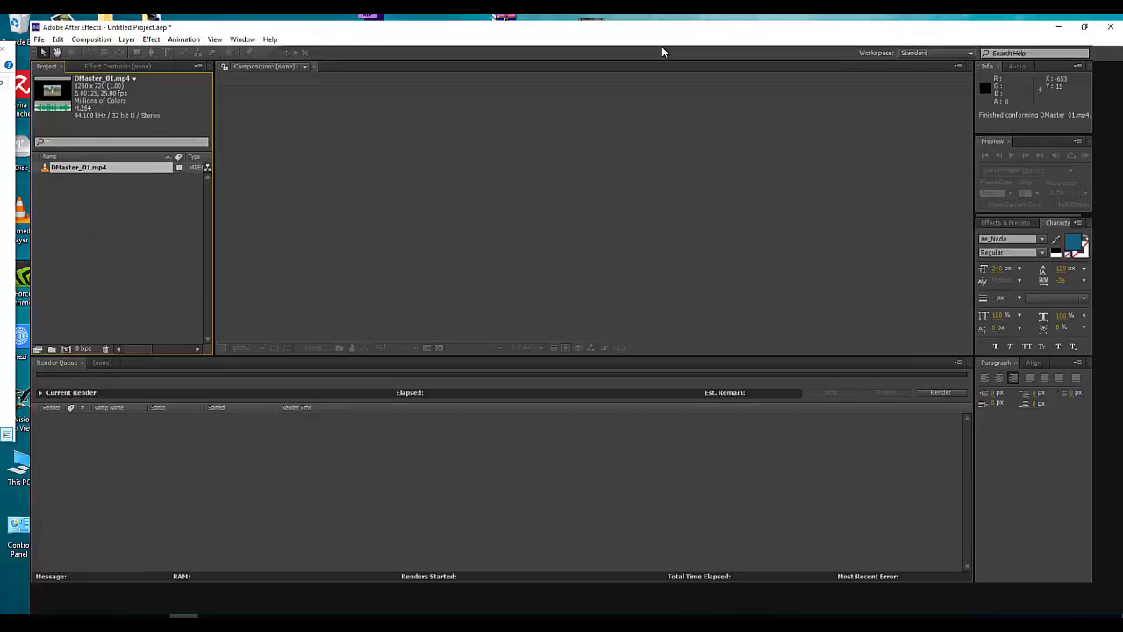
{"action": "double_click", "coordinate": [662, 47]}
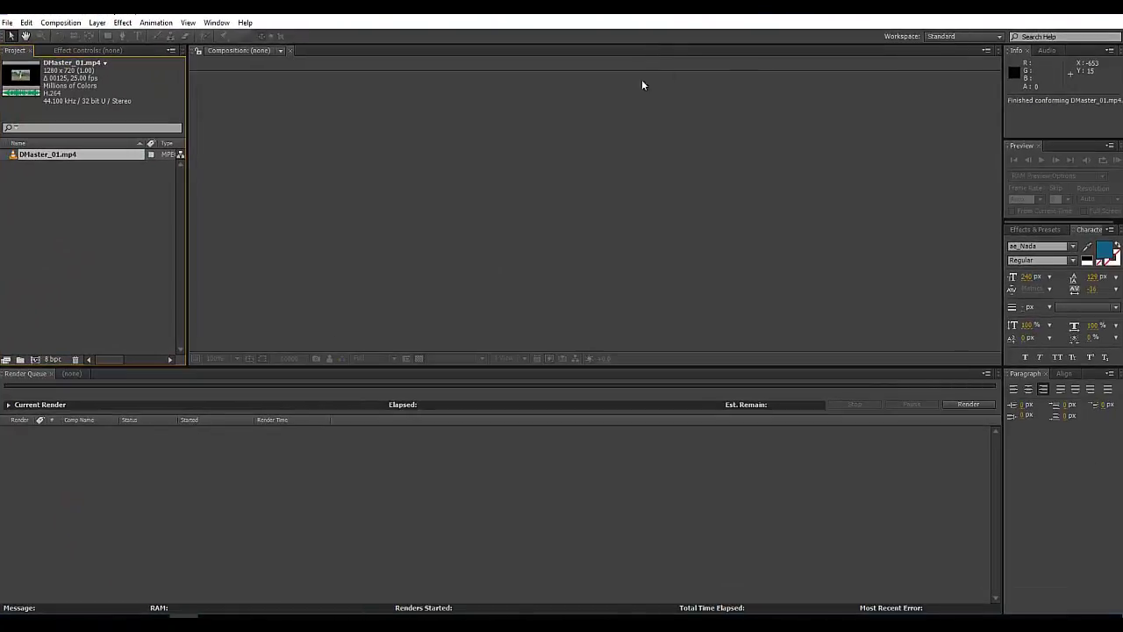
In Interpret Footage > Main, conform DMaster_01.mp4's frame rate from 25 to 24 fps
{"action": "right_click", "coordinate": [26, 157]}
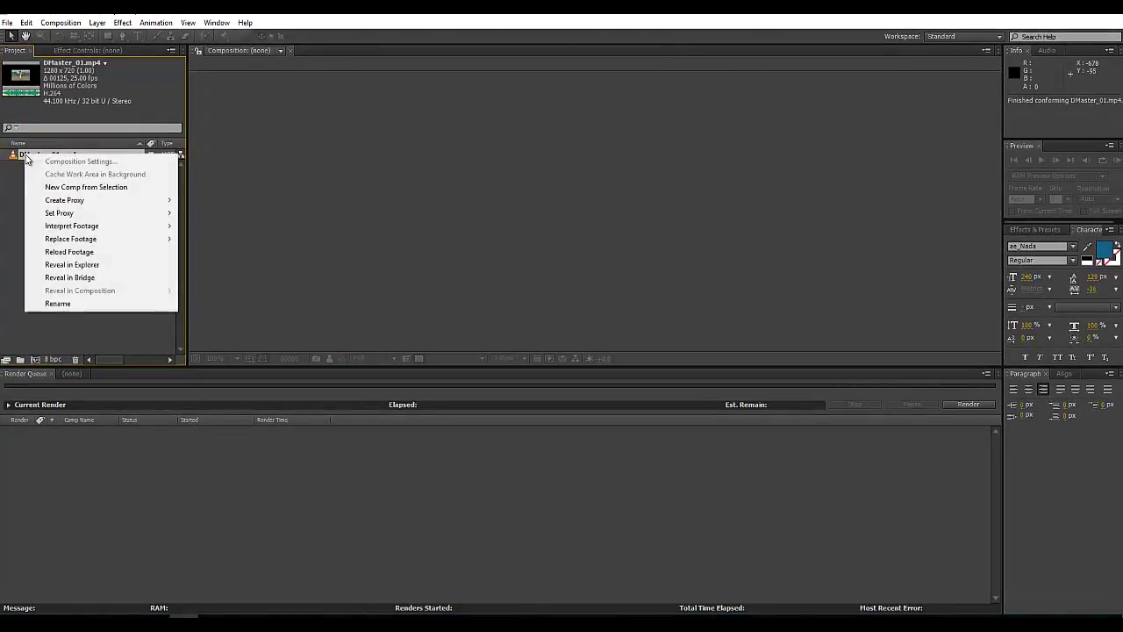
{"action": "mouse_move", "coordinate": [81, 232]}
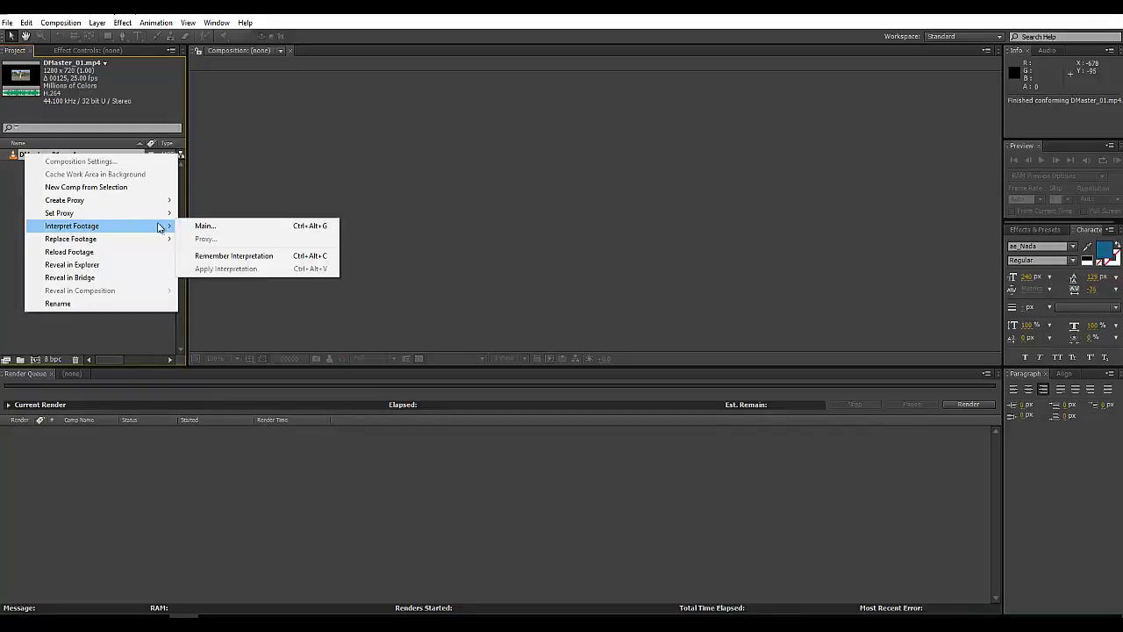
{"action": "left_click", "coordinate": [215, 228]}
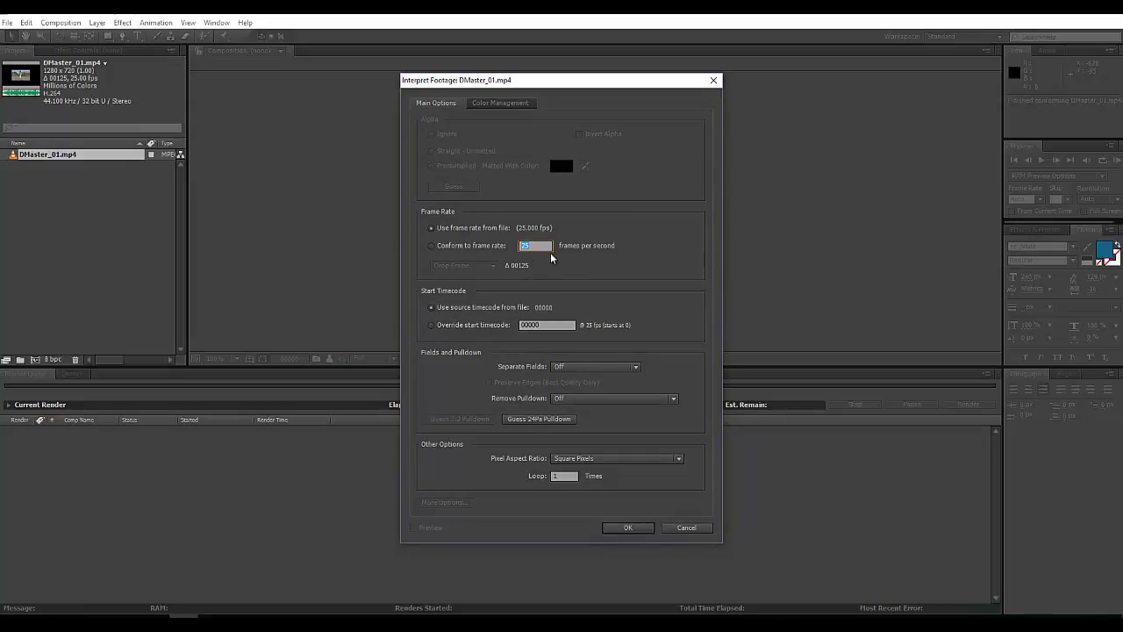
{"action": "type", "text": "24"}
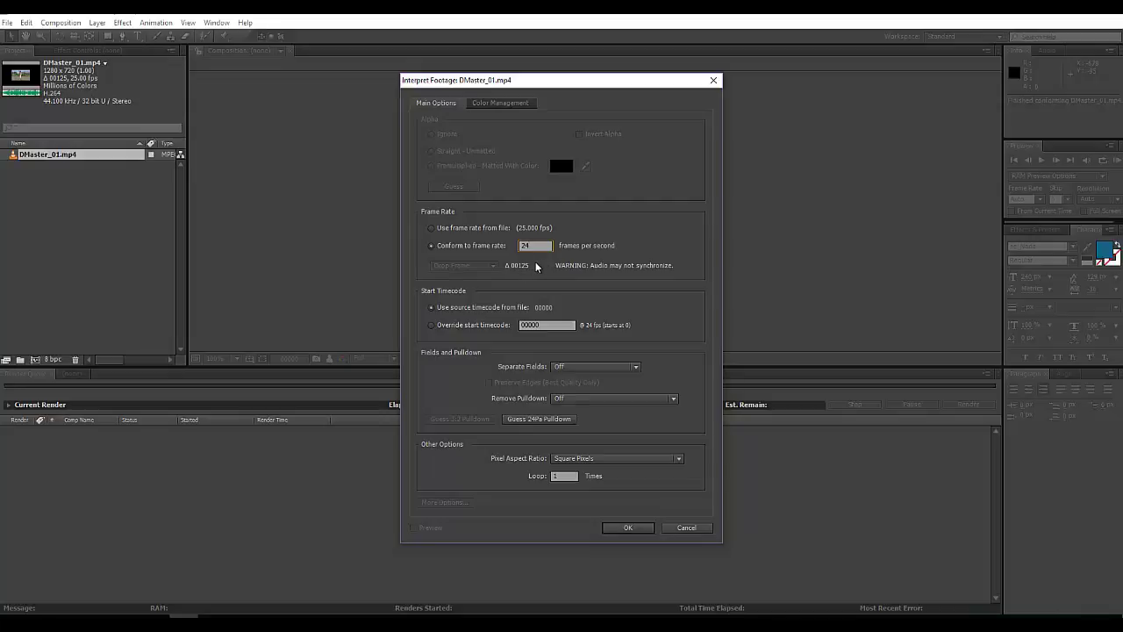
{"action": "left_click", "coordinate": [632, 529]}
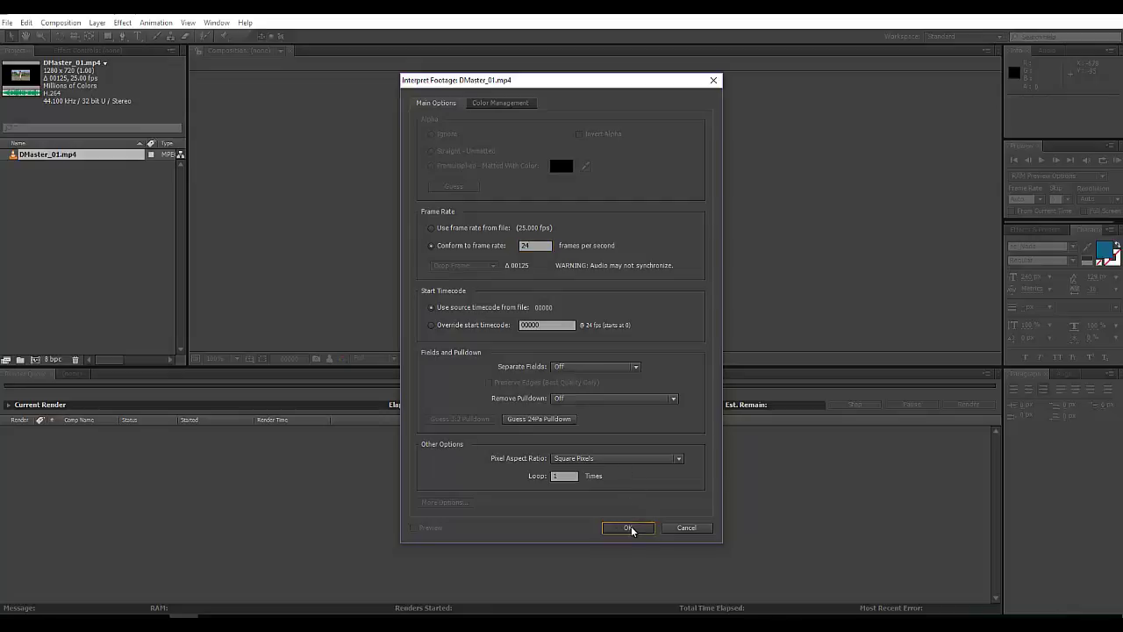
Apply the 24 fps interpretation and create a DMaster_01 composition from the footage
{"action": "left_click", "coordinate": [632, 529]}
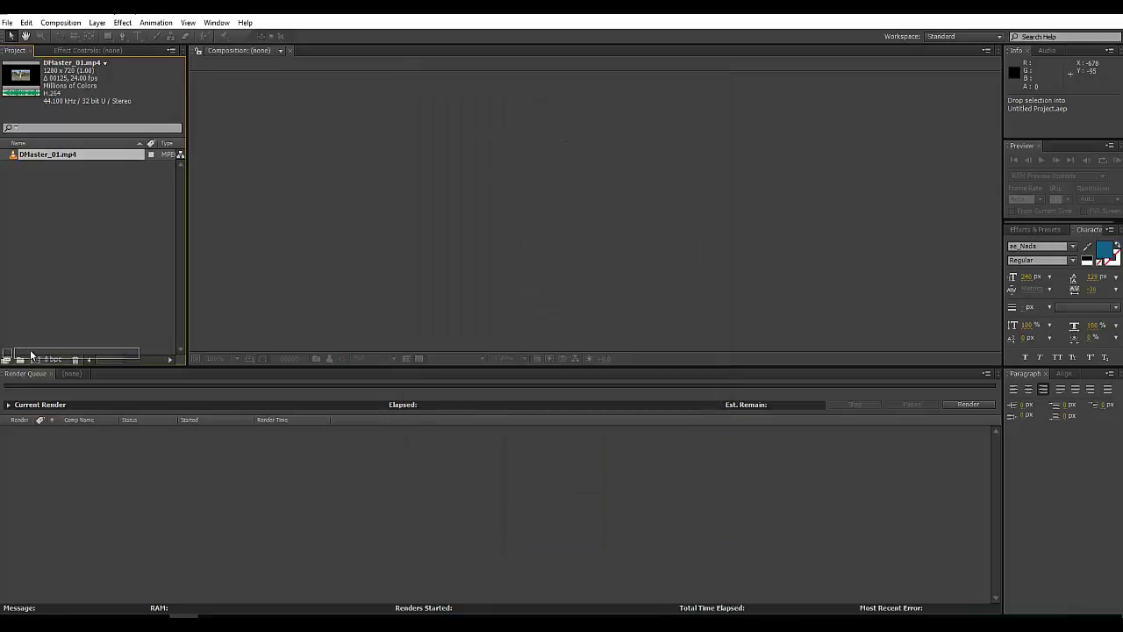
{"action": "left_click", "coordinate": [37, 363]}
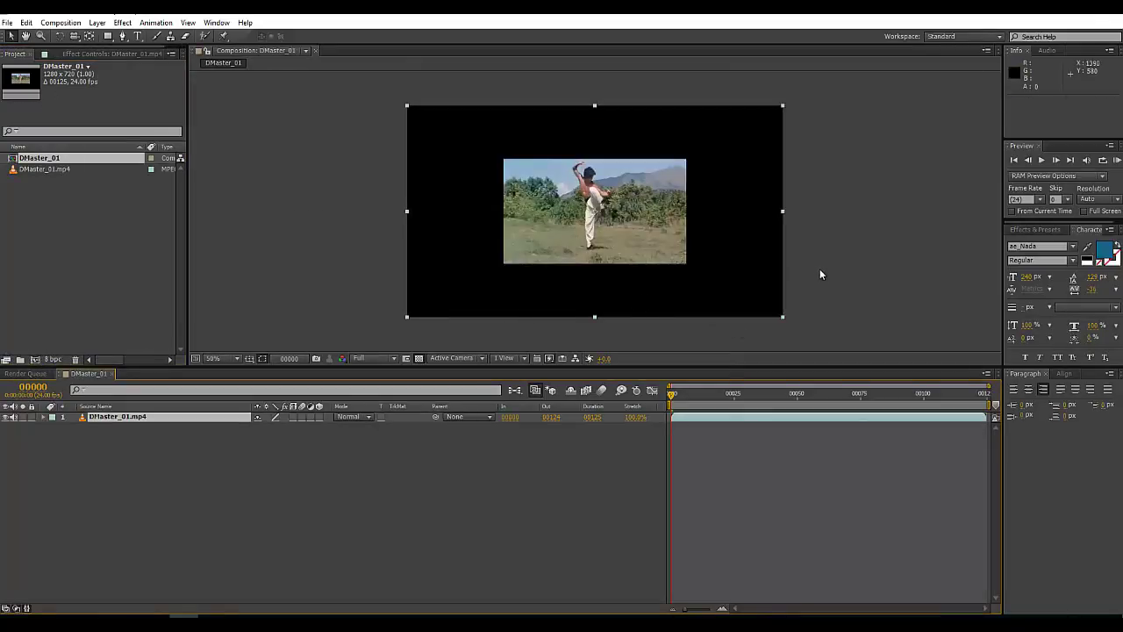
{"action": "left_click", "coordinate": [820, 268]}
{"action": "key", "text": "ctrl+a"}
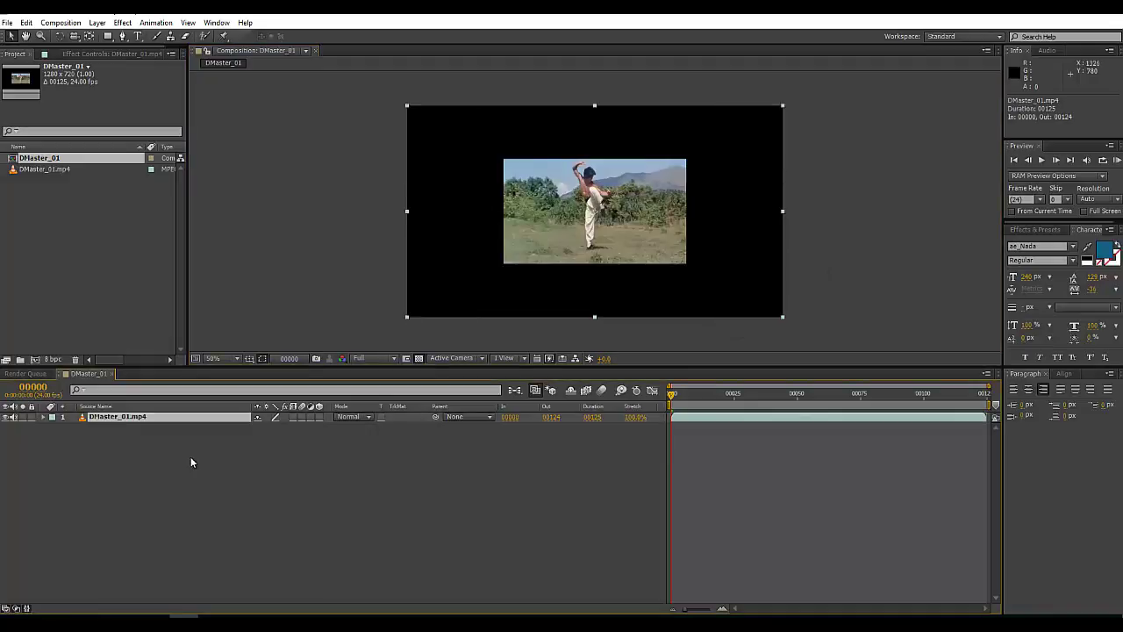
Check and accept the composition settings: 1280x720, 24 fps, 125 frames
{"action": "key", "text": "ctrl+k"}
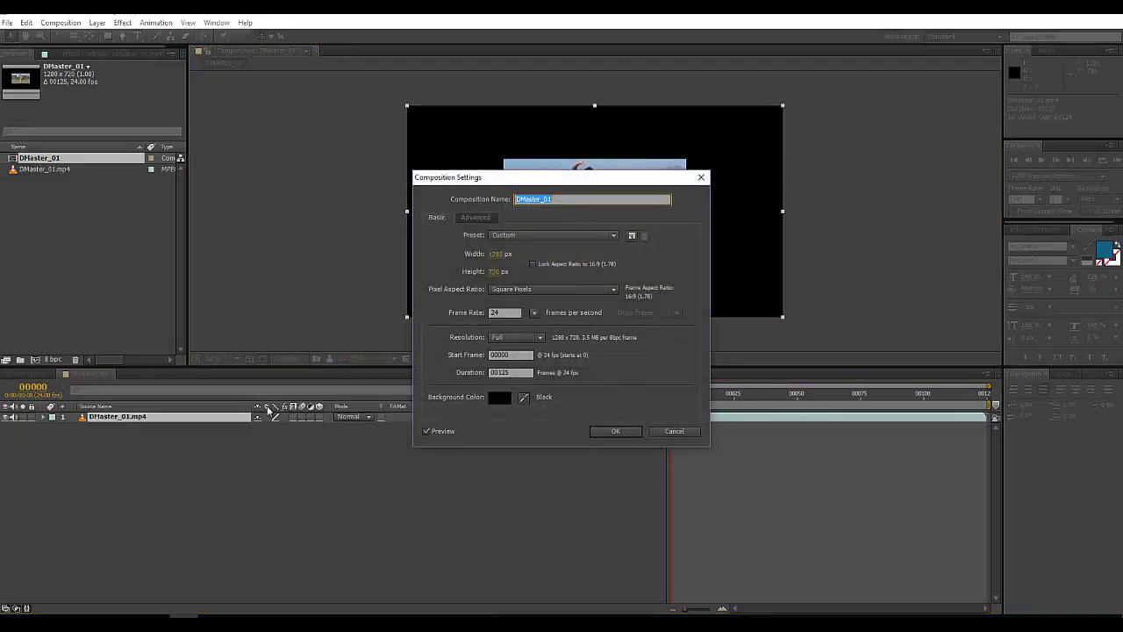
{"action": "left_click_drag", "start_coordinate": [456, 182], "coordinate": [347, 217]}
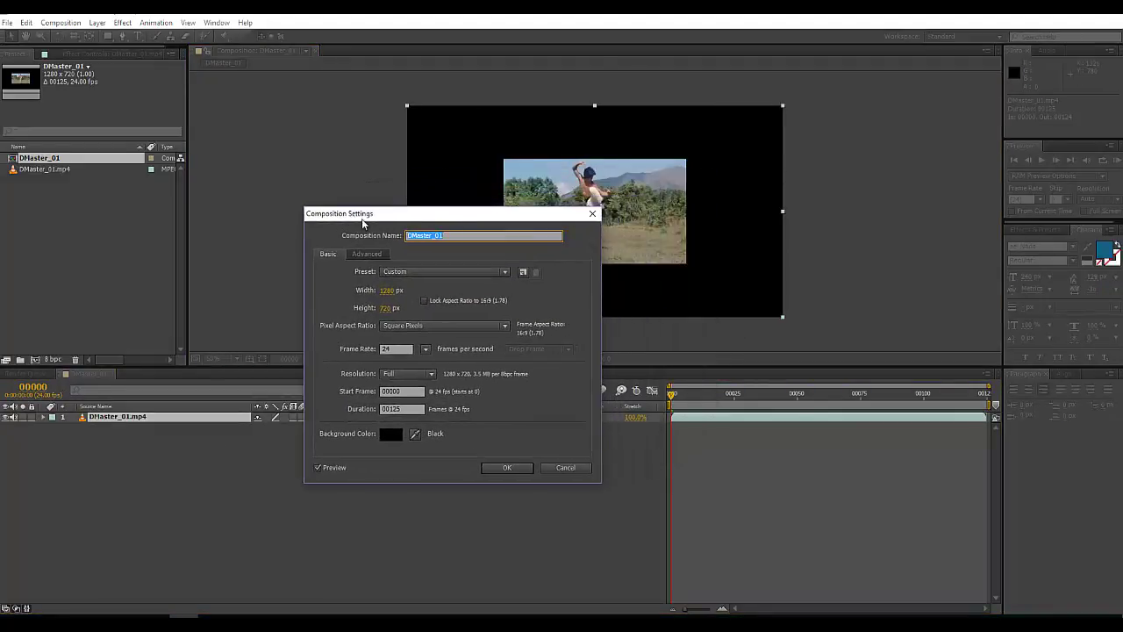
{"action": "left_click", "coordinate": [386, 348]}
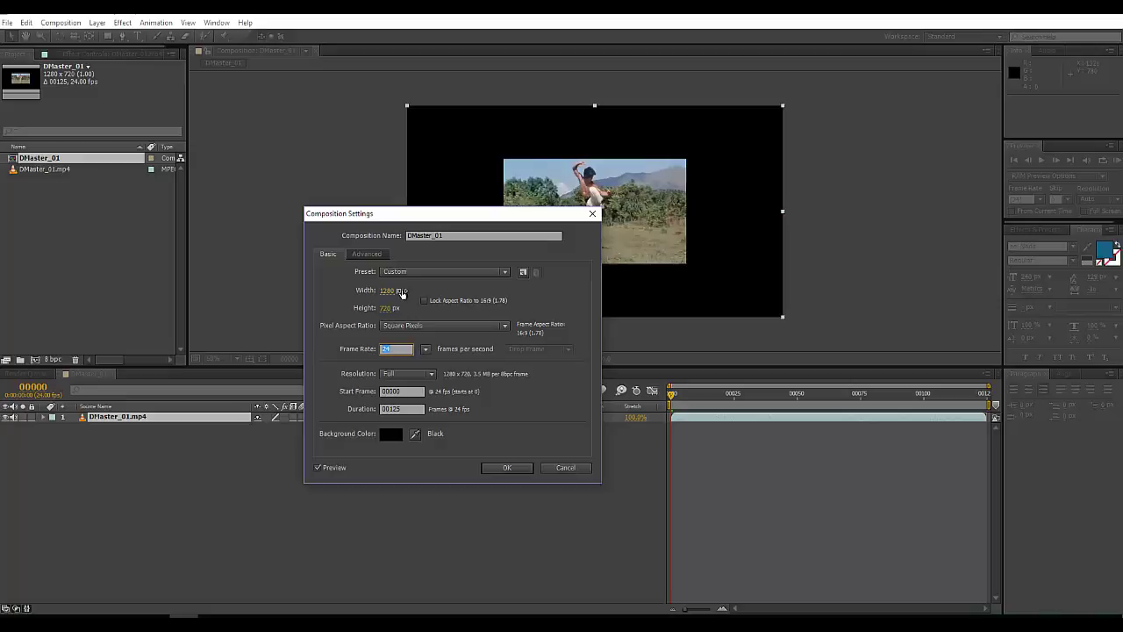
{"action": "left_click", "coordinate": [507, 468]}
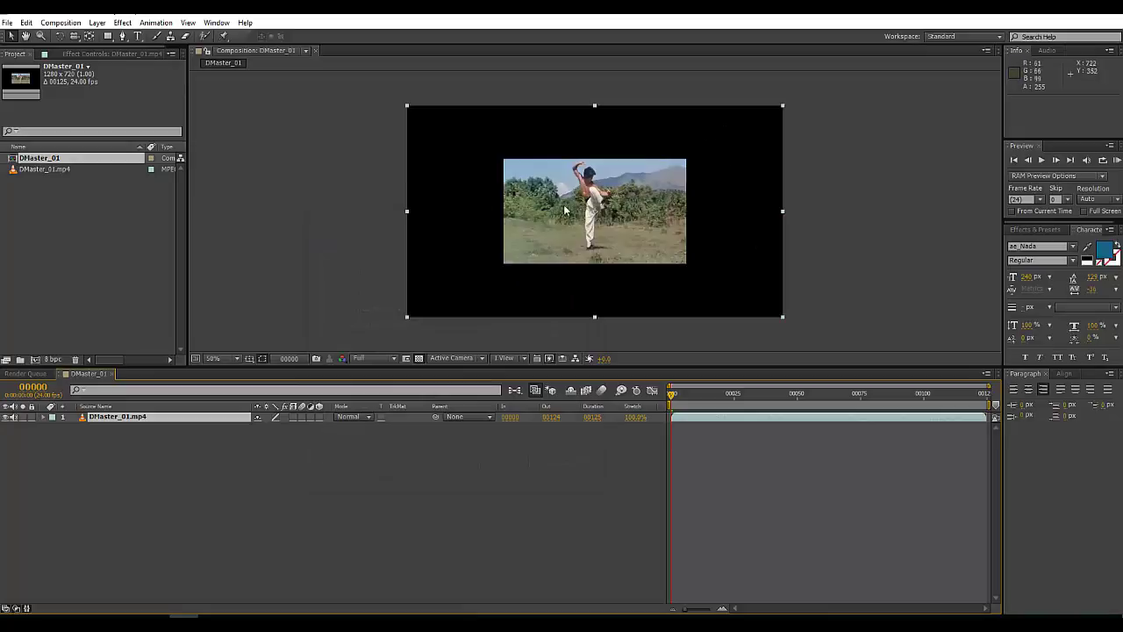
{"action": "left_click", "coordinate": [407, 358]}
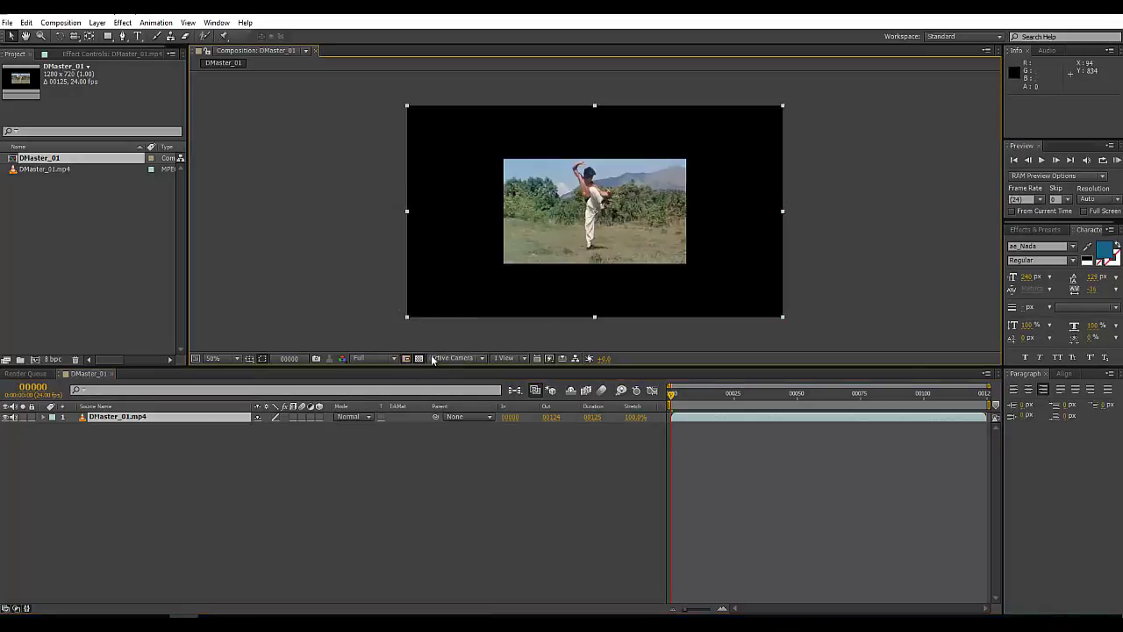
Draw a region of interest around the clip image and crop the comp to it (624x354)
{"action": "left_click", "coordinate": [406, 358]}
{"action": "left_click_drag", "start_coordinate": [503, 159], "coordinate": [687, 263]}
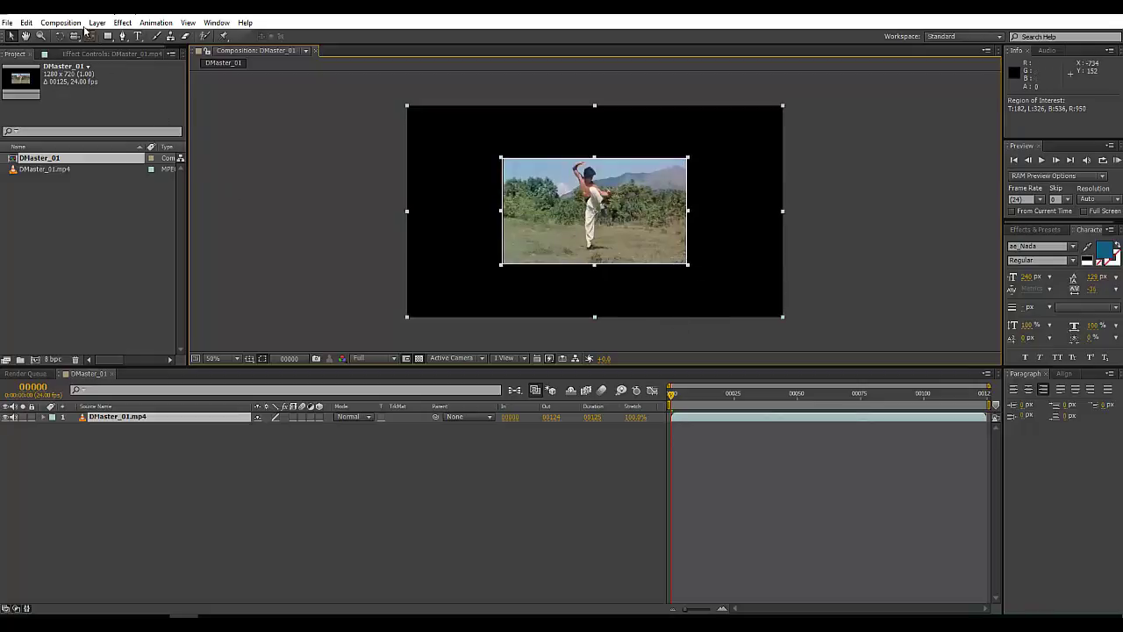
{"action": "left_click", "coordinate": [58, 24]}
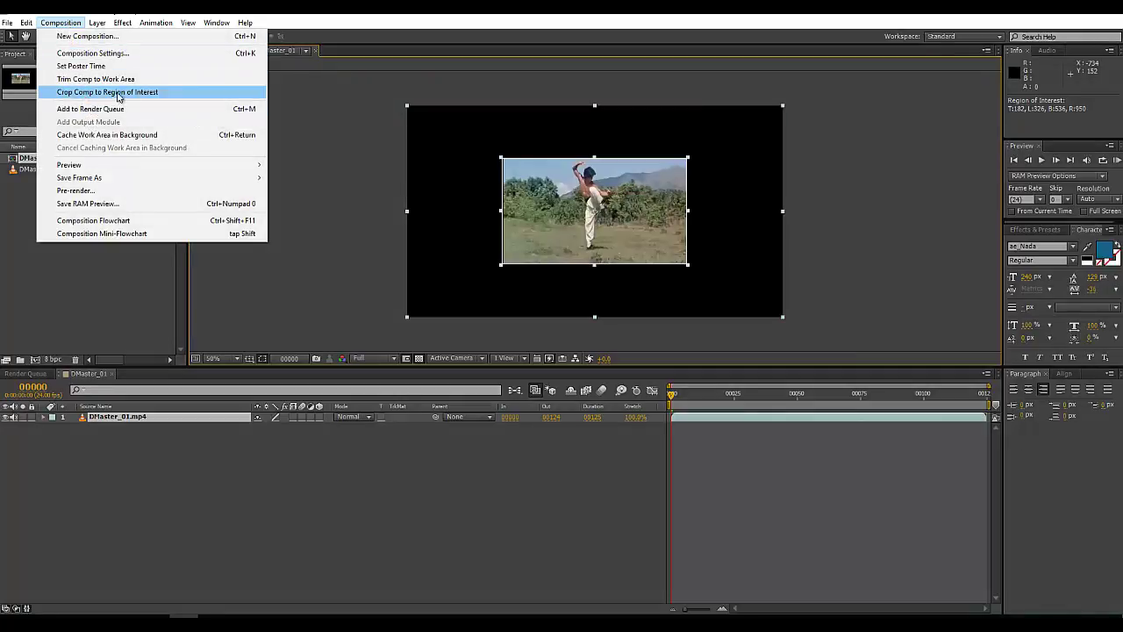
{"action": "left_click", "coordinate": [132, 92]}
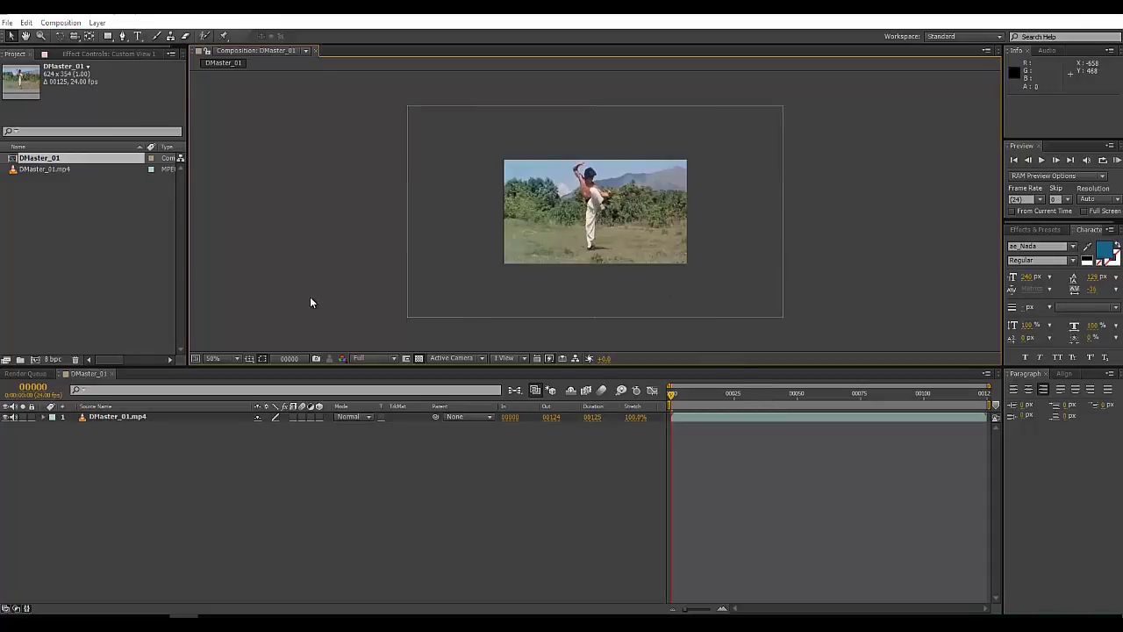
{"action": "key", "text": "ctrl+k"}
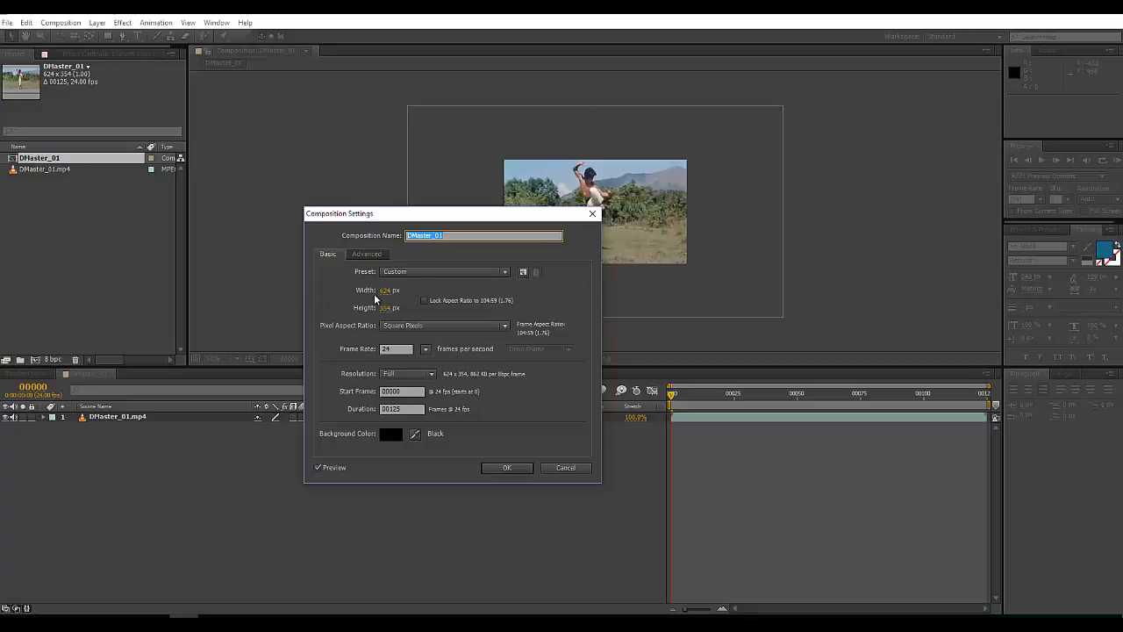
Close the settings, toggle timecode/frame display, and scrub through frames 00000 to 00124
{"action": "left_click", "coordinate": [593, 214]}
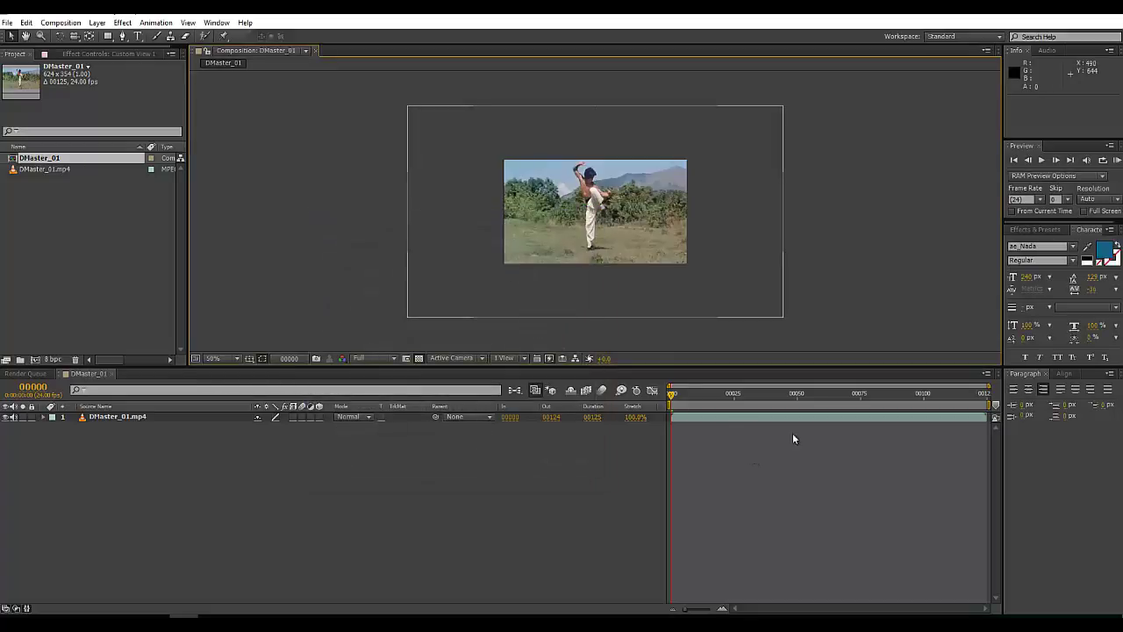
{"action": "left_click", "coordinate": [760, 418]}
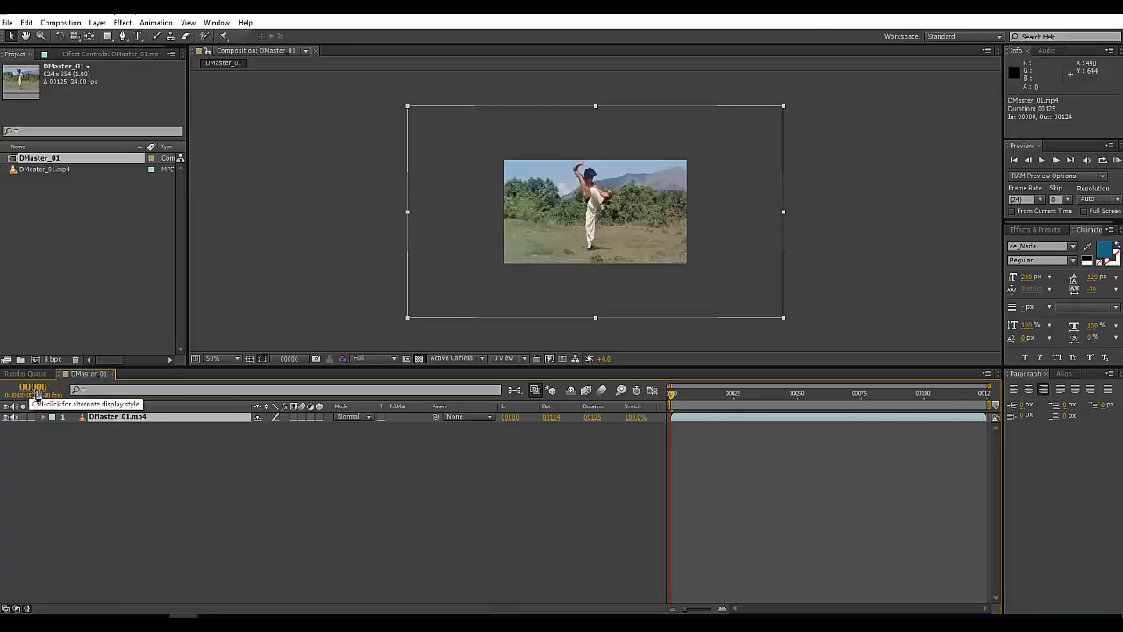
{"action": "left_click", "coordinate": [37, 392], "text": "ctrl"}
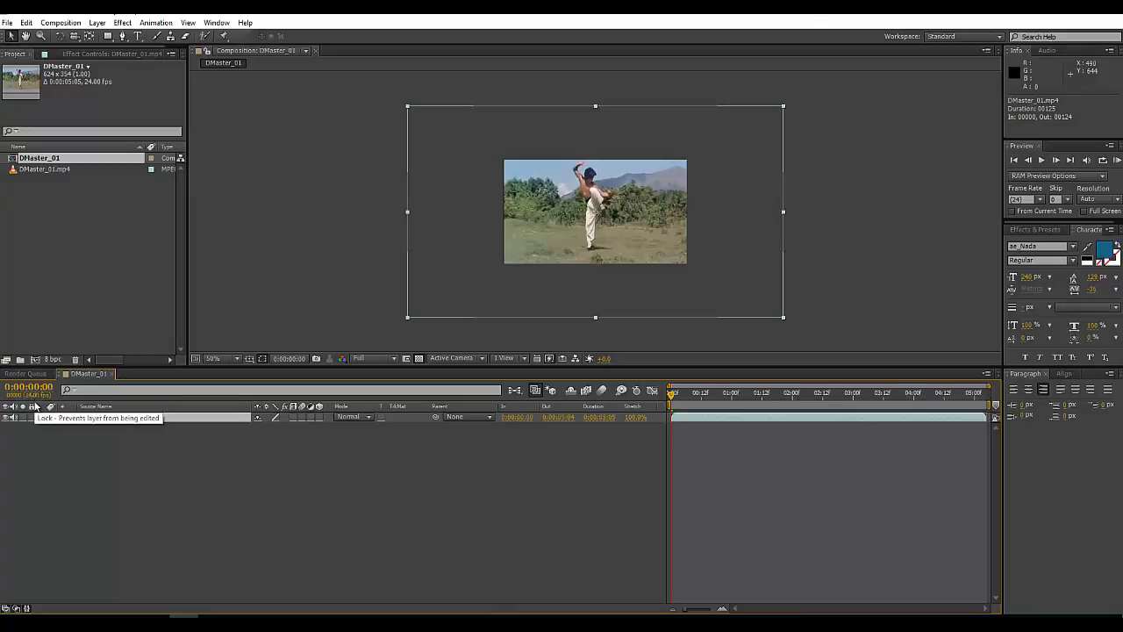
{"action": "mouse_move", "coordinate": [675, 395]}
{"action": "left_mouse_down"}
{"action": "mouse_move", "coordinate": [985, 419]}
{"action": "mouse_move", "coordinate": [735, 409]}
{"action": "mouse_move", "coordinate": [867, 413]}
{"action": "left_mouse_up"}
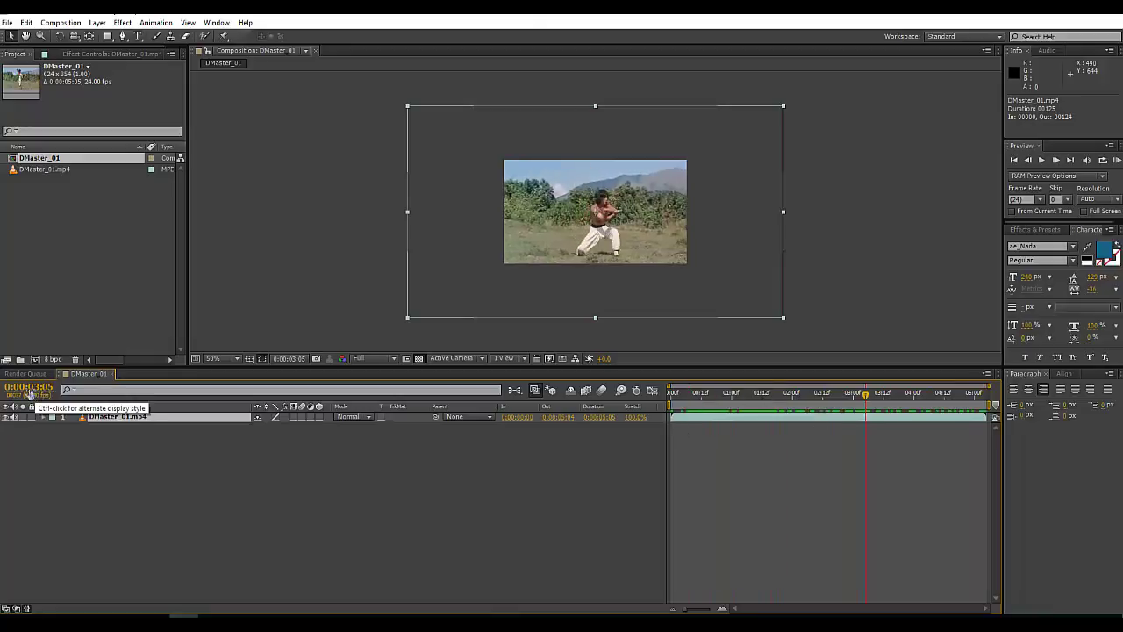
{"action": "left_click", "coordinate": [27, 389], "text": "ctrl"}
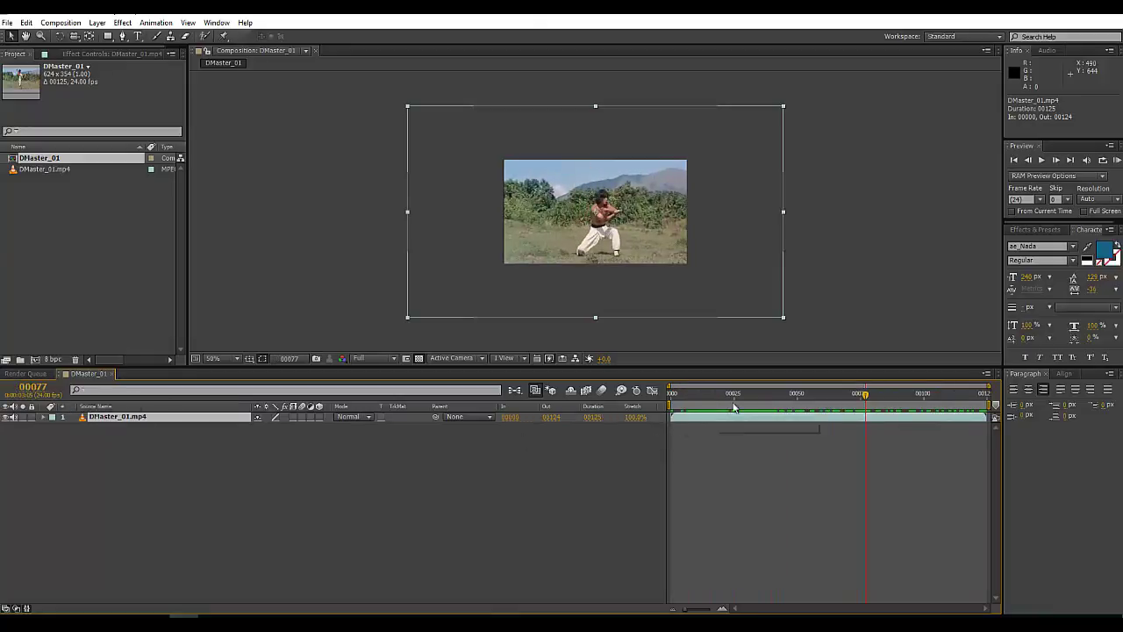
{"action": "left_click_drag", "start_coordinate": [671, 400], "coordinate": [994, 419]}
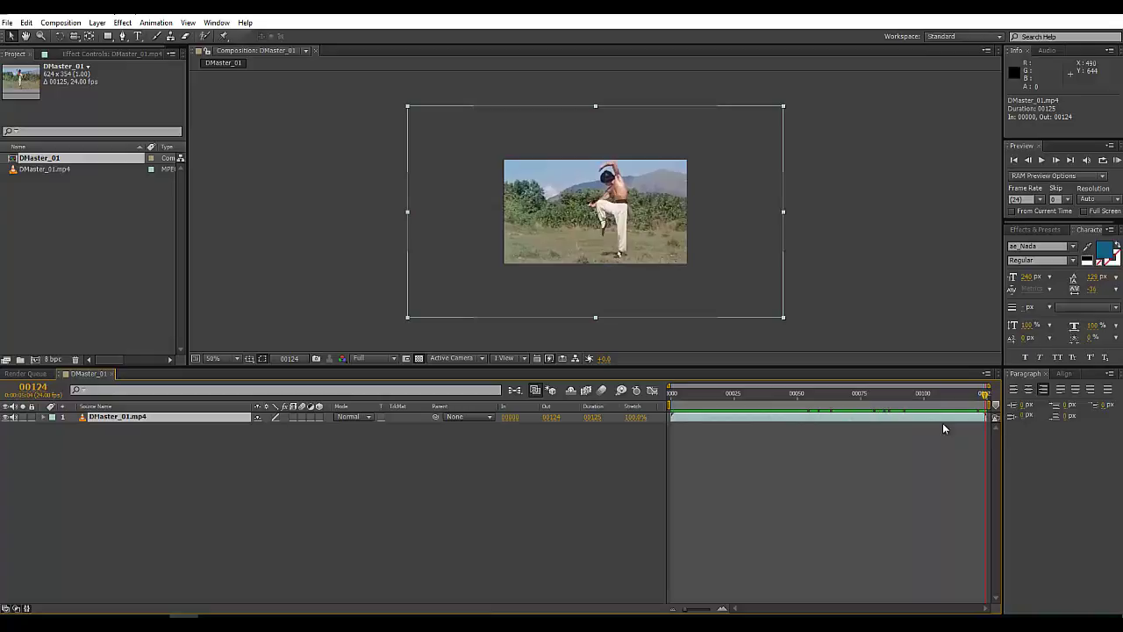
{"action": "key", "text": "slash"}
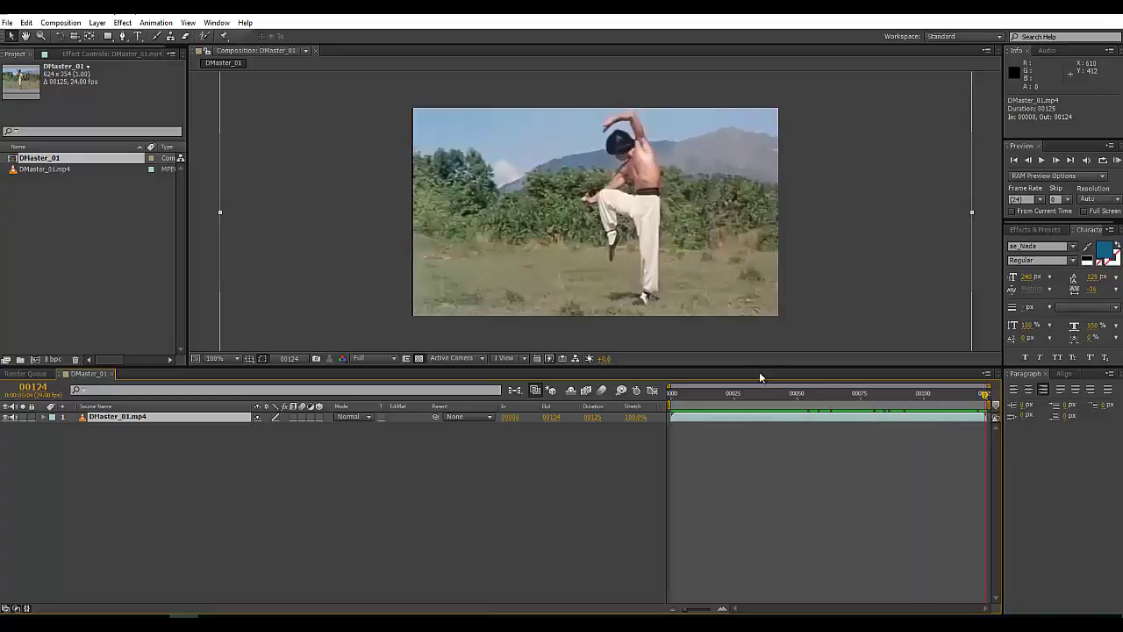
{"action": "left_click_drag", "start_coordinate": [760, 369], "coordinate": [610, 430]}
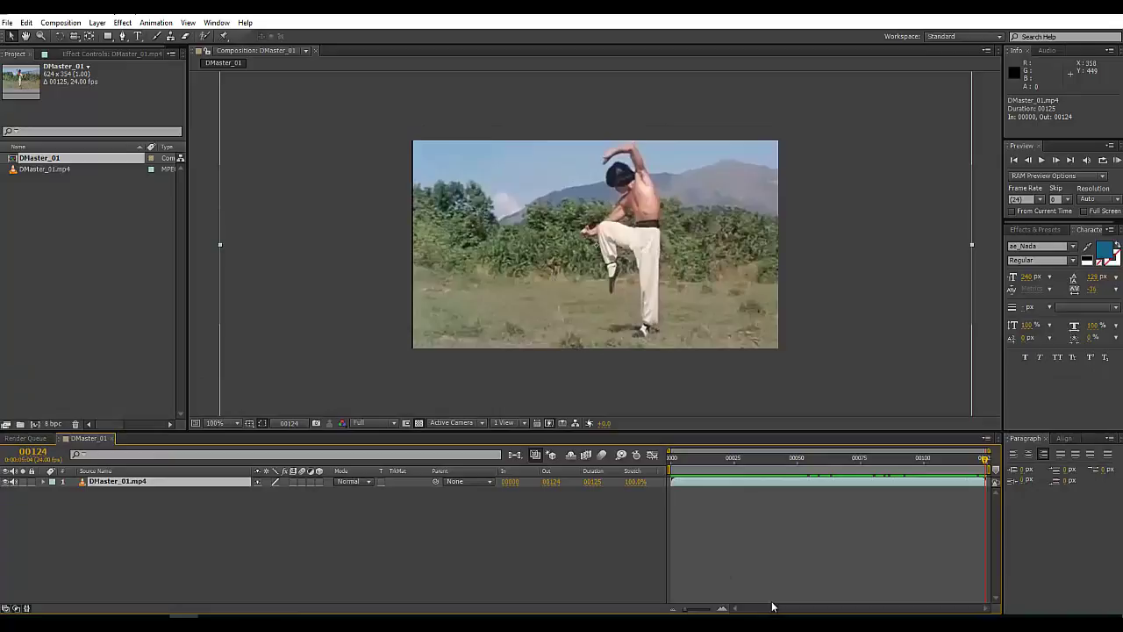
{"action": "key", "text": "KP_0"}
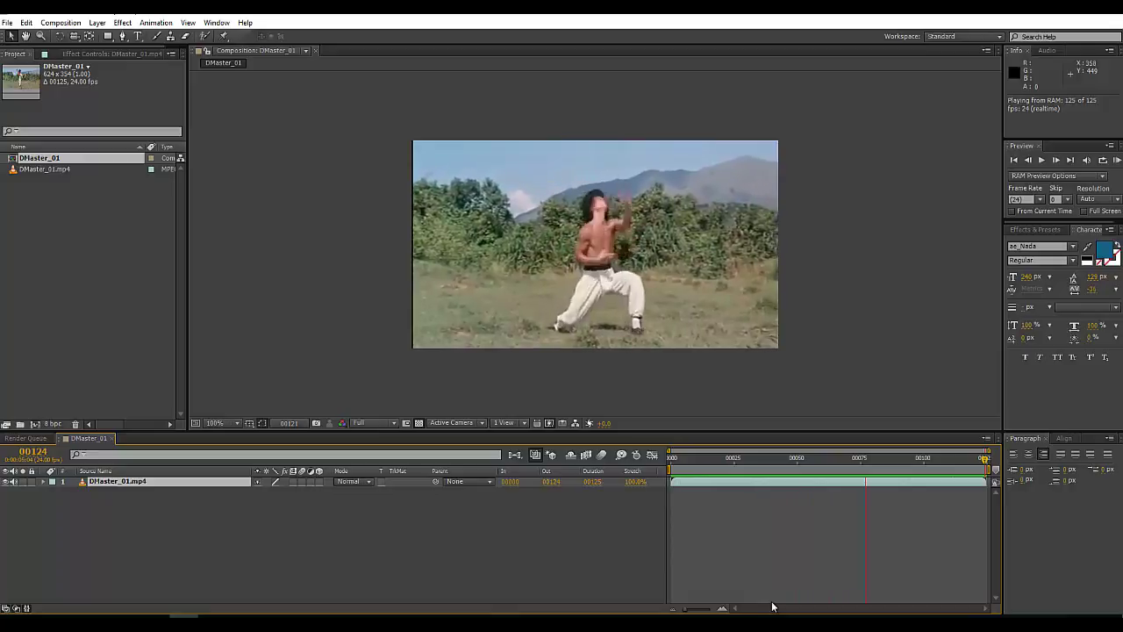
{"action": "key", "text": "space"}
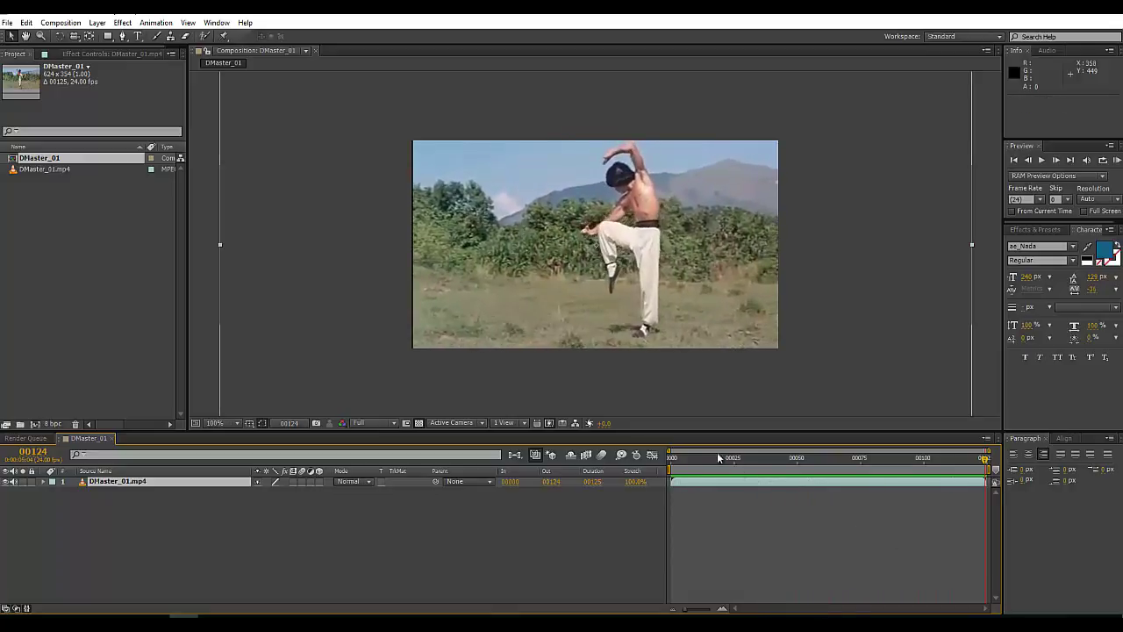
{"action": "left_click_drag", "start_coordinate": [673, 458], "coordinate": [858, 467]}
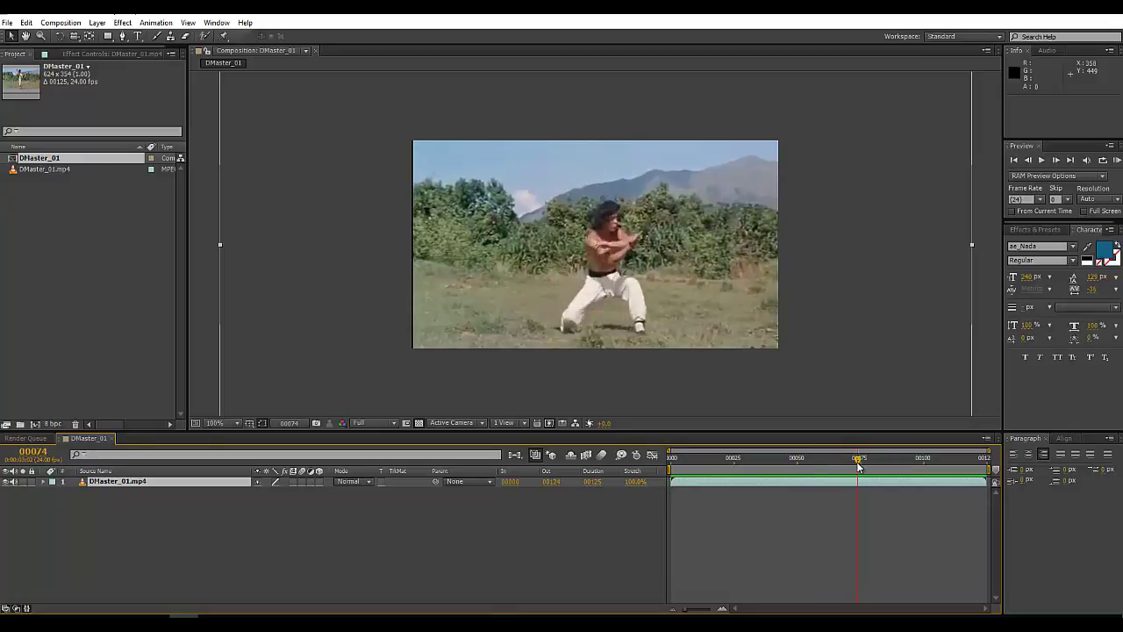
{"action": "mouse_move", "coordinate": [858, 467]}
{"action": "left_mouse_down"}
{"action": "mouse_move", "coordinate": [663, 467]}
{"action": "mouse_move", "coordinate": [1024, 516]}
{"action": "mouse_move", "coordinate": [761, 522]}
{"action": "mouse_move", "coordinate": [940, 529]}
{"action": "left_mouse_up"}
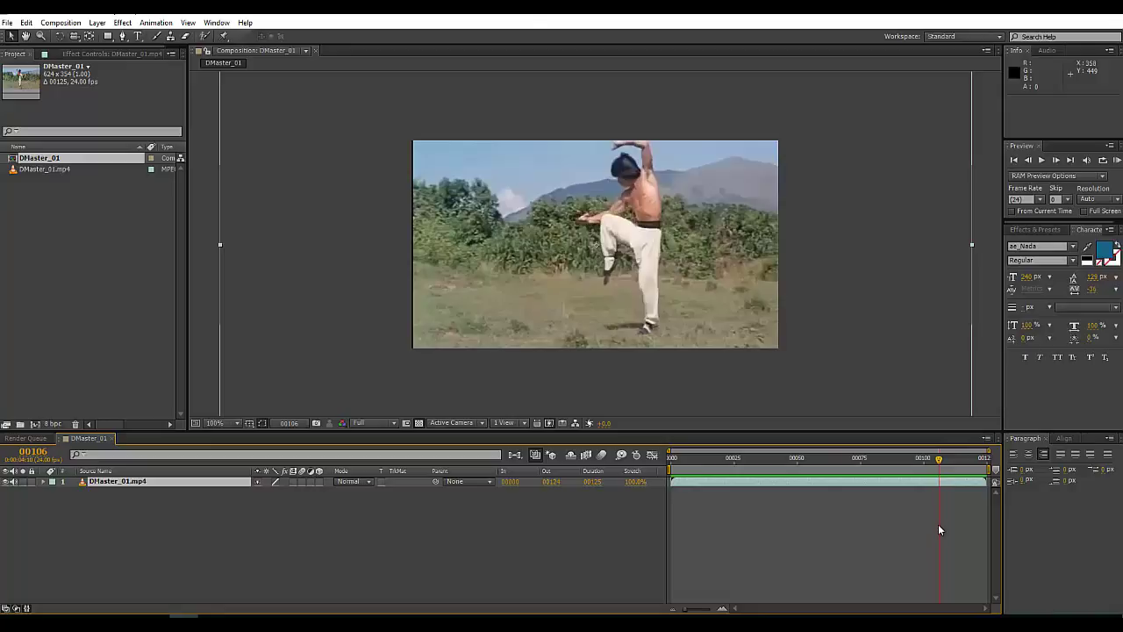
Remove the old DMaster_01 item from the render queue
{"action": "key", "text": "ctrl+m"}
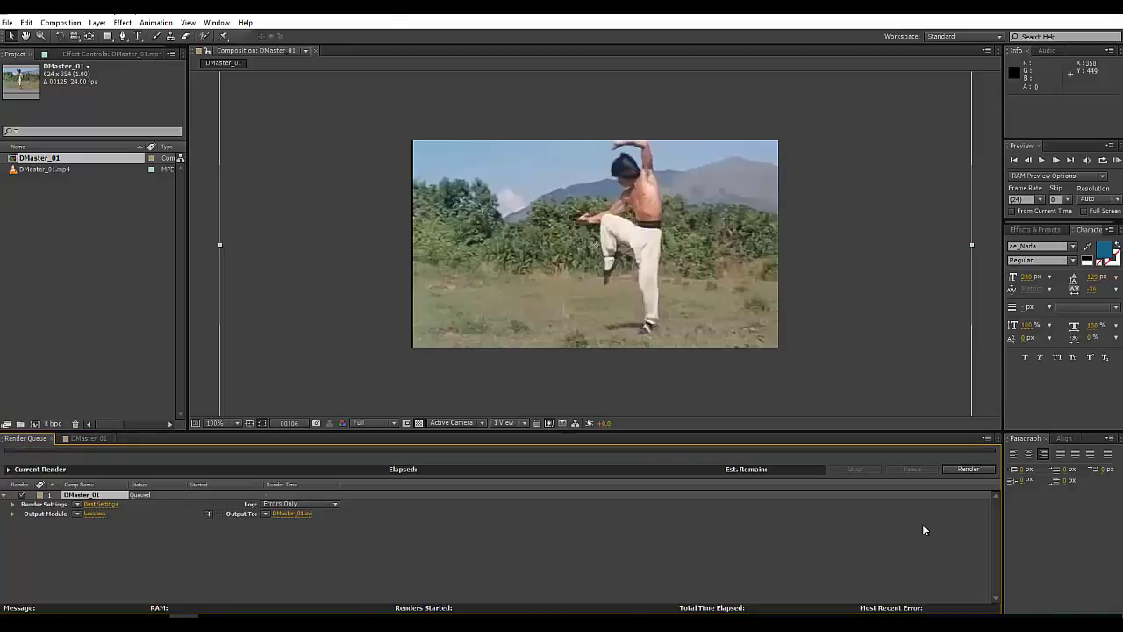
{"action": "left_click", "coordinate": [736, 525]}
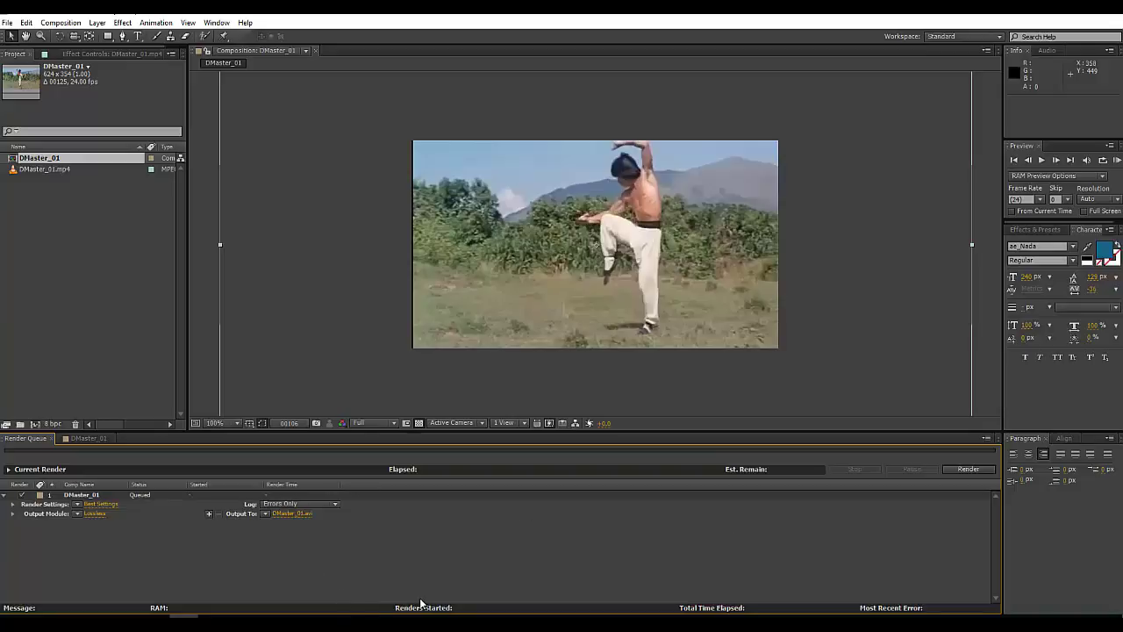
{"action": "left_click", "coordinate": [91, 496]}
{"action": "key", "text": "Delete"}
Add DMaster_01 to the render queue with JPEG Sequence as the output format
{"action": "left_click", "coordinate": [91, 438]}
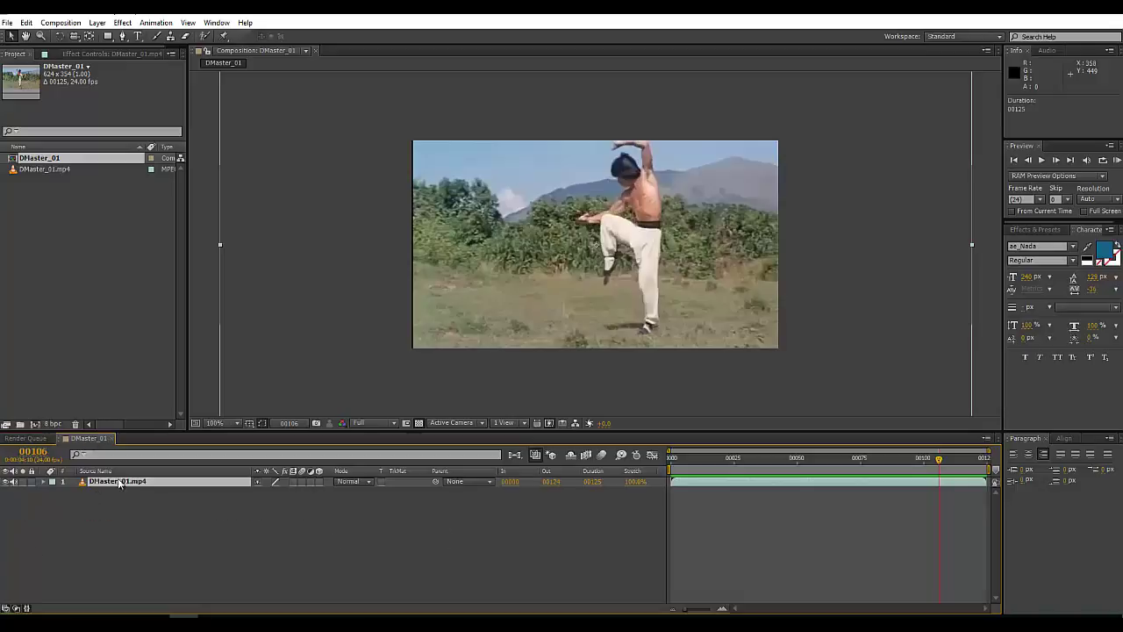
{"action": "left_click", "coordinate": [61, 22]}
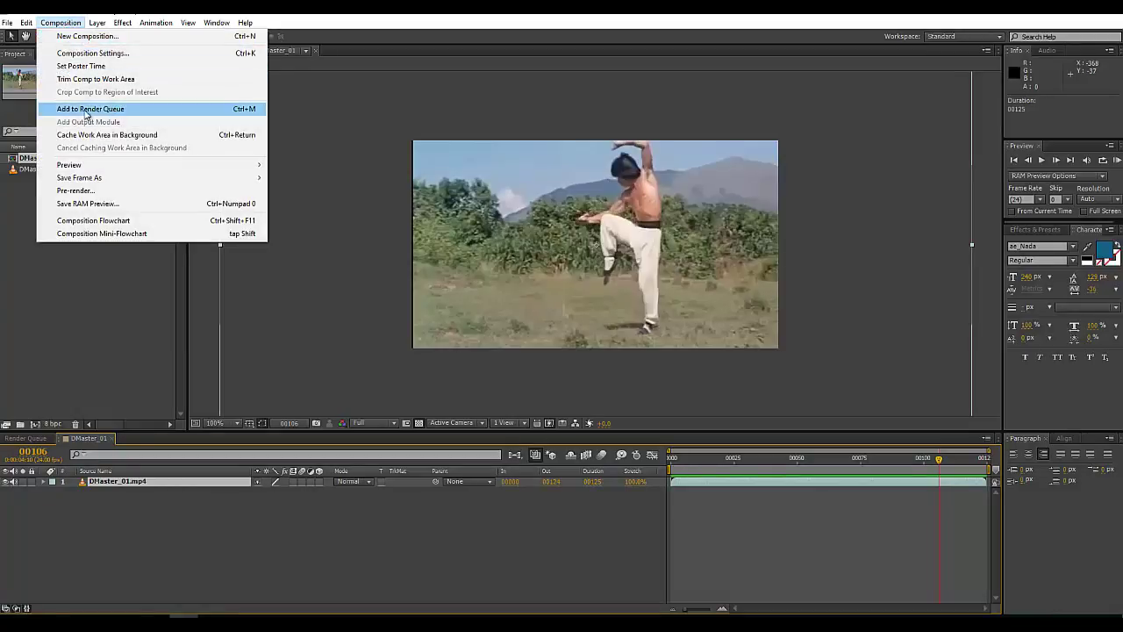
{"action": "left_click", "coordinate": [234, 113]}
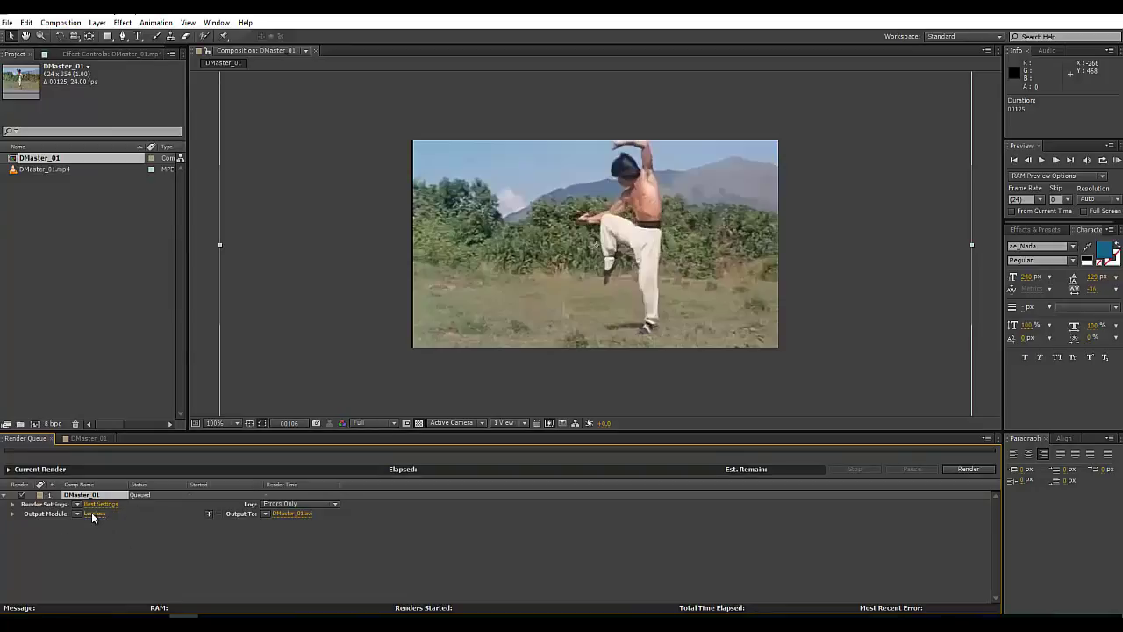
{"action": "left_click", "coordinate": [96, 513]}
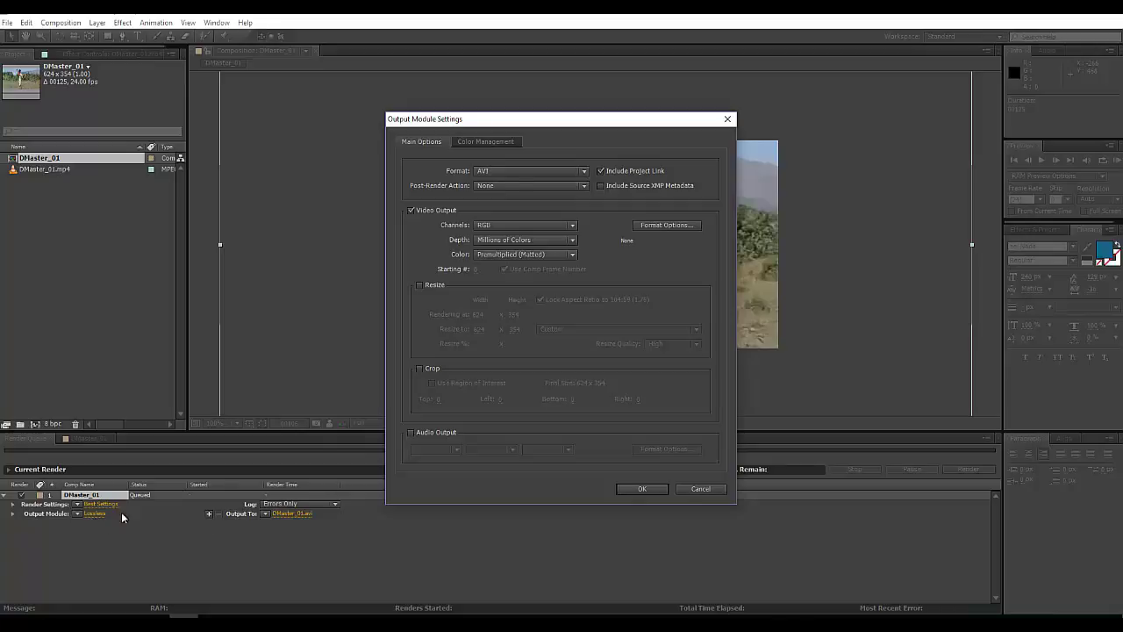
{"action": "left_click", "coordinate": [530, 171]}
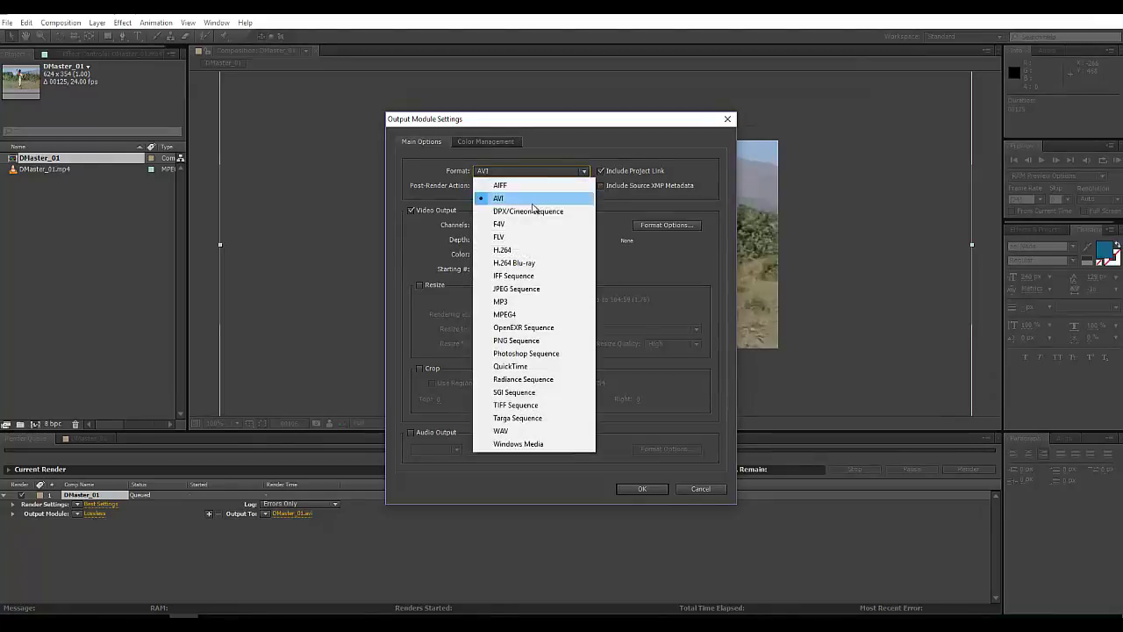
{"action": "left_click", "coordinate": [522, 289]}
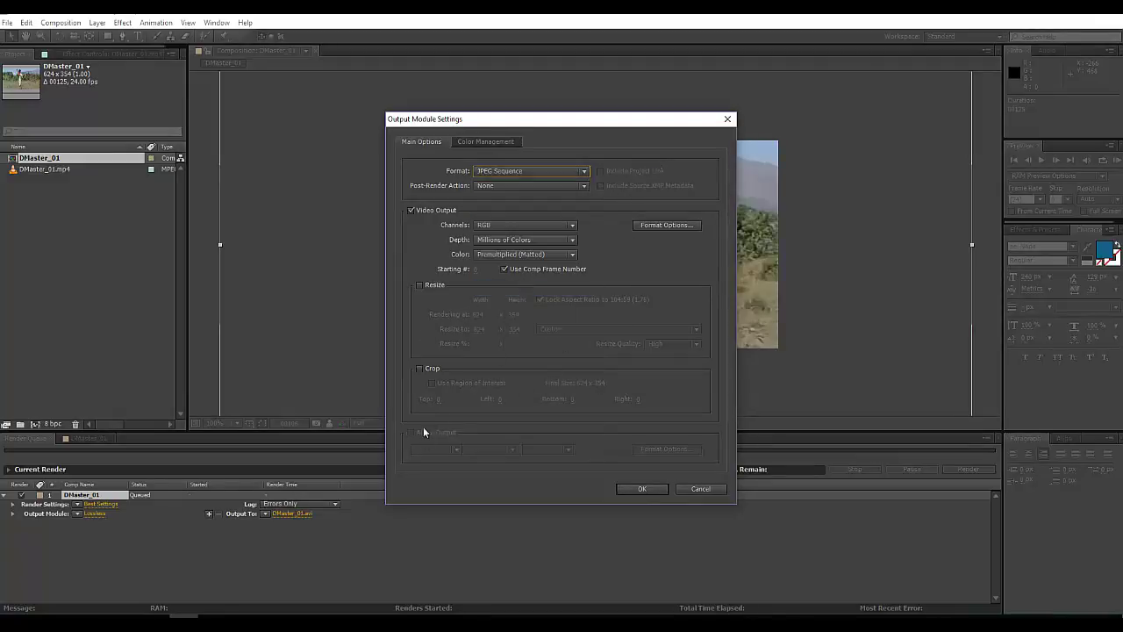
{"action": "left_click", "coordinate": [650, 489]}
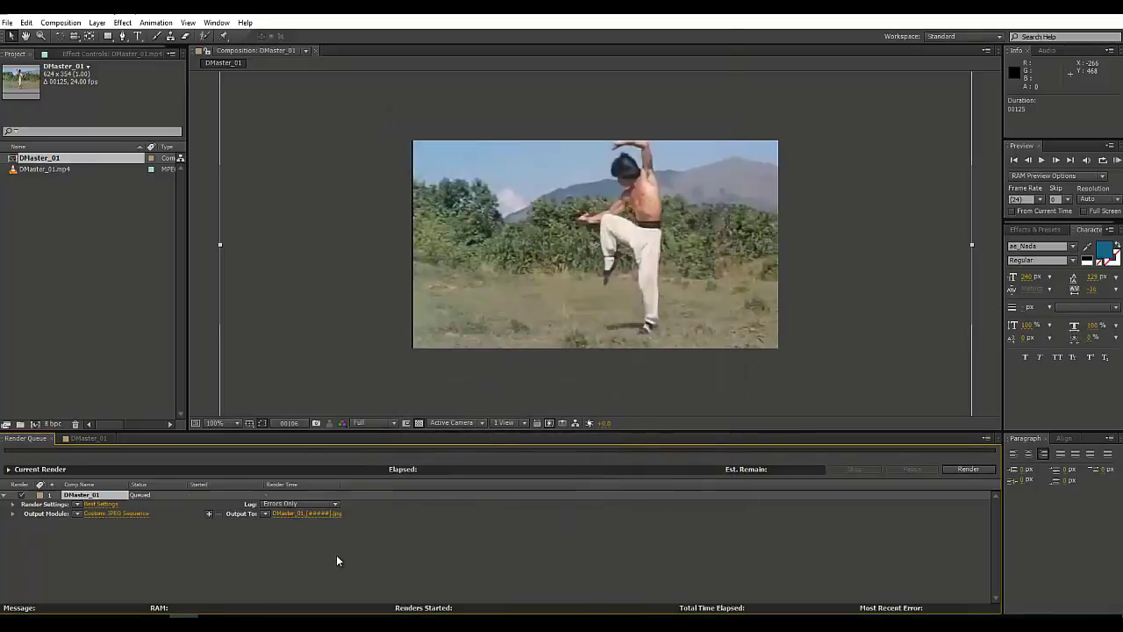
Remove _01 from the output file name so frames are named DMaster_[#####]
{"action": "left_click", "coordinate": [281, 515]}
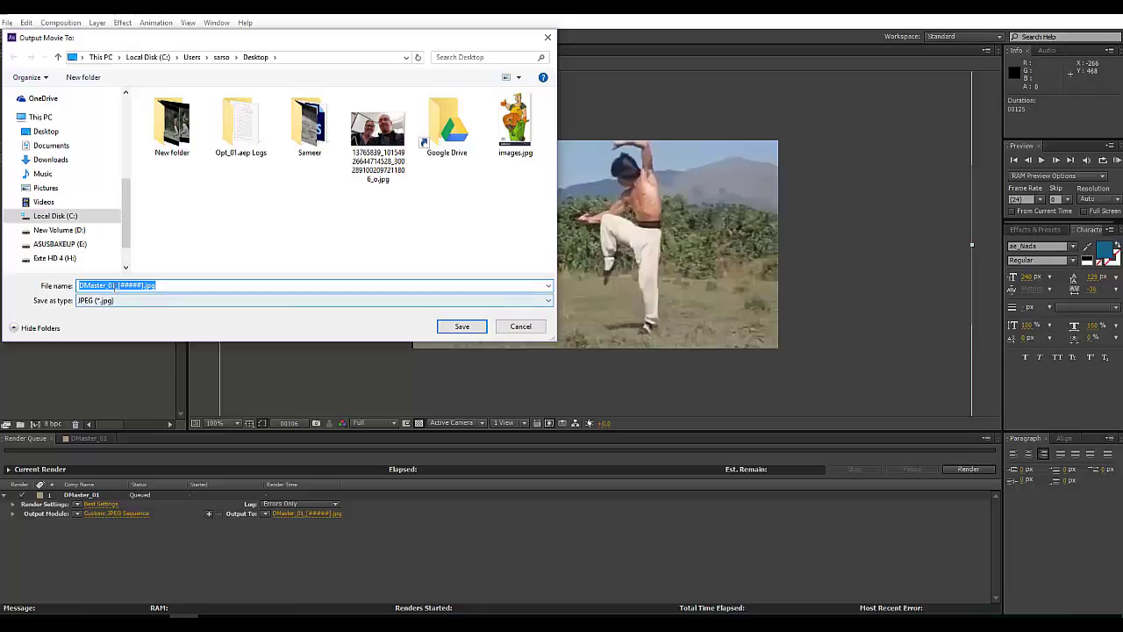
{"action": "left_click", "coordinate": [116, 286]}
{"action": "left_click_drag", "start_coordinate": [117, 286], "coordinate": [108, 287]}
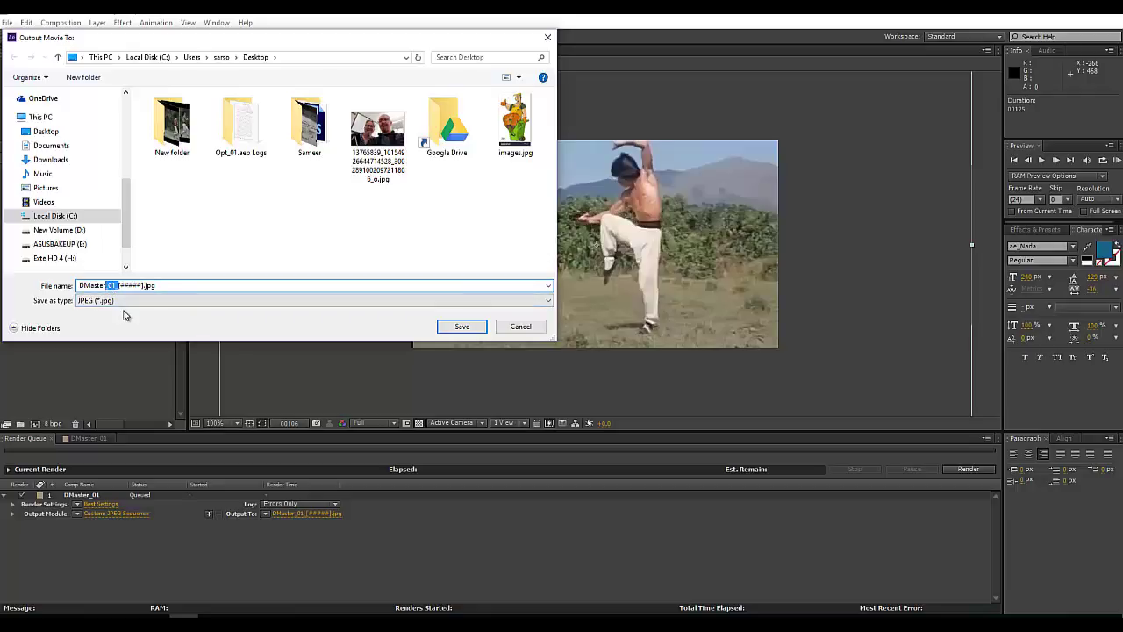
{"action": "key", "text": "BackSpace"}
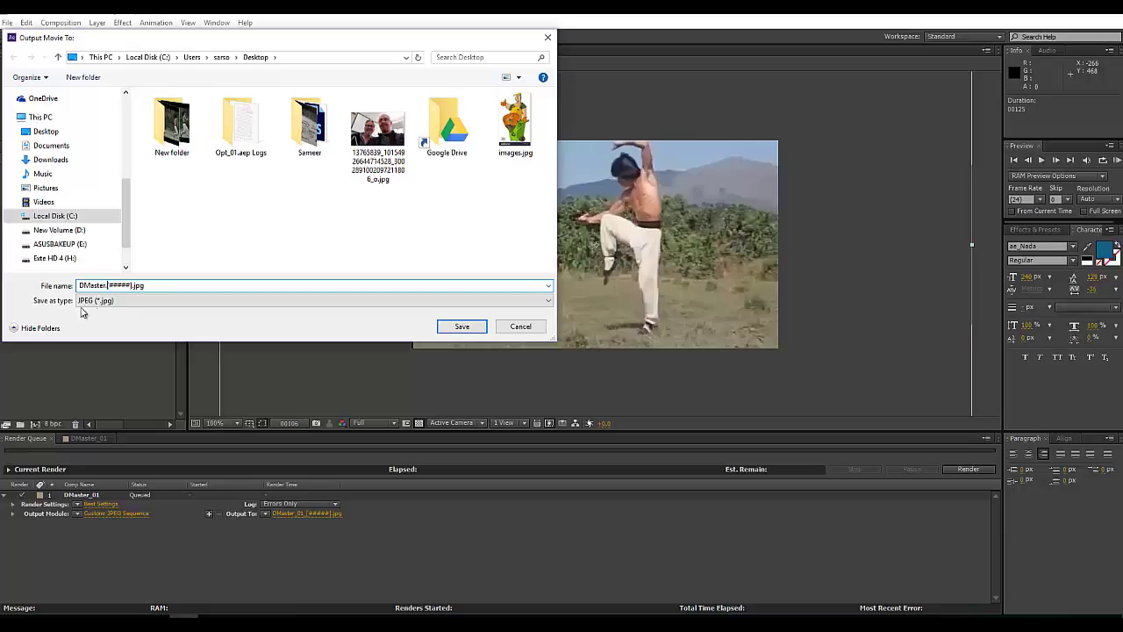
{"action": "left_click_drag", "start_coordinate": [78, 285], "coordinate": [105, 285]}
{"action": "left_click", "coordinate": [109, 287]}
{"action": "mouse_move", "coordinate": [110, 286]}
{"action": "left_mouse_down"}
{"action": "mouse_move", "coordinate": [136, 287]}
{"action": "mouse_move", "coordinate": [103, 287]}
{"action": "left_mouse_up"}
{"action": "left_click", "coordinate": [139, 288]}
{"action": "left_click", "coordinate": [112, 286]}
{"action": "left_click_drag", "start_coordinate": [115, 286], "coordinate": [128, 286]}
Save the output into a new Desktop folder named DM and render the comp
{"action": "left_click", "coordinate": [85, 78]}
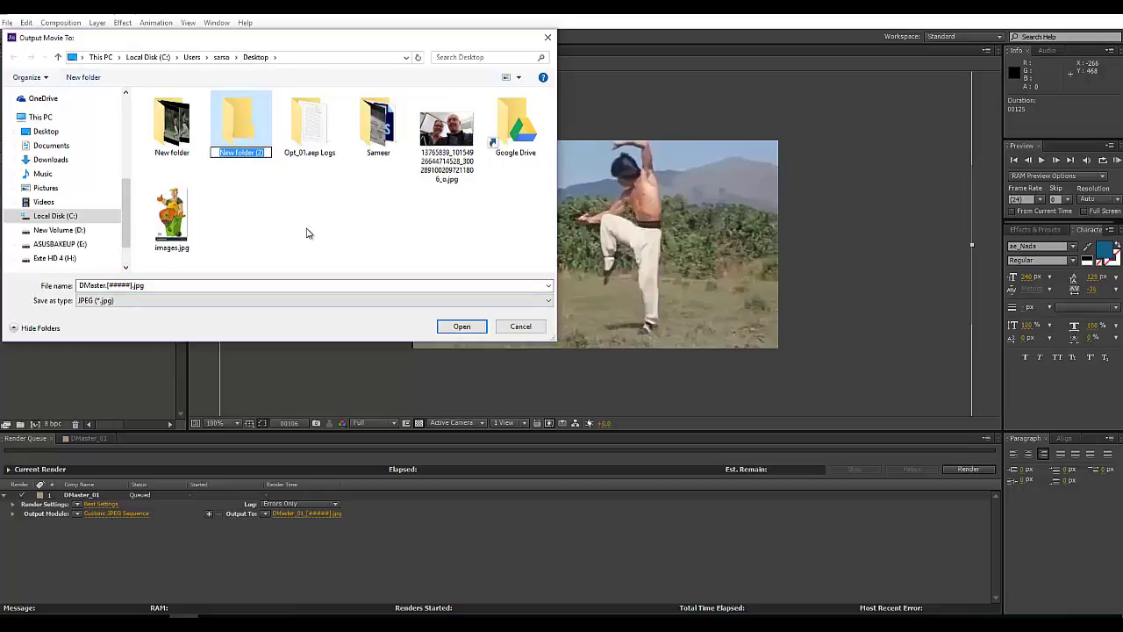
{"action": "type", "text": "DM"}
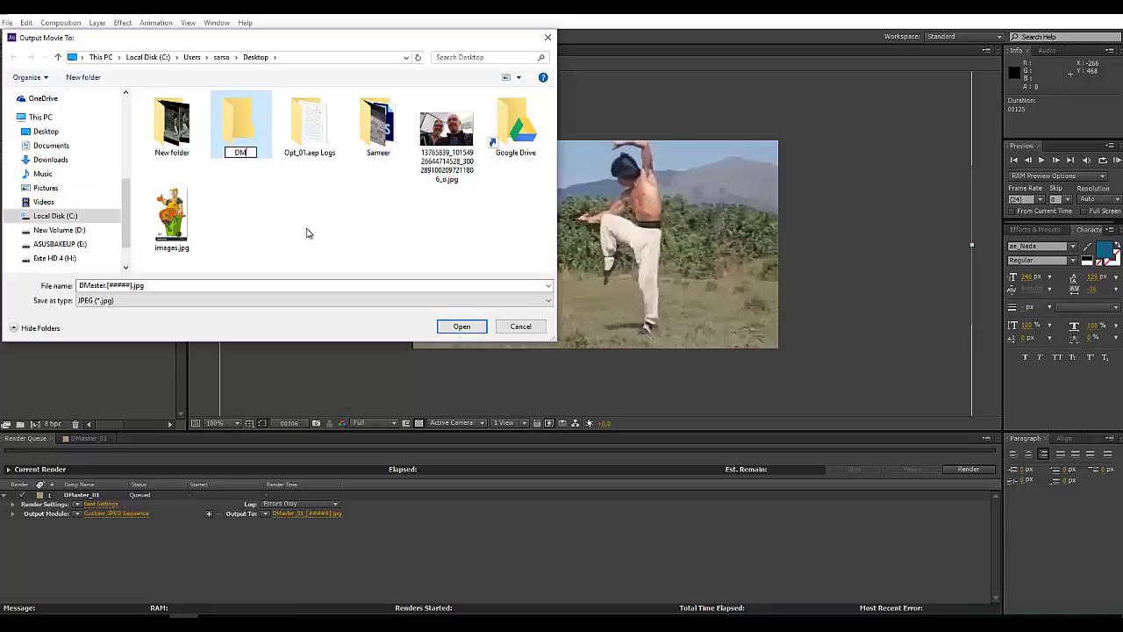
{"action": "key", "text": "Return"}
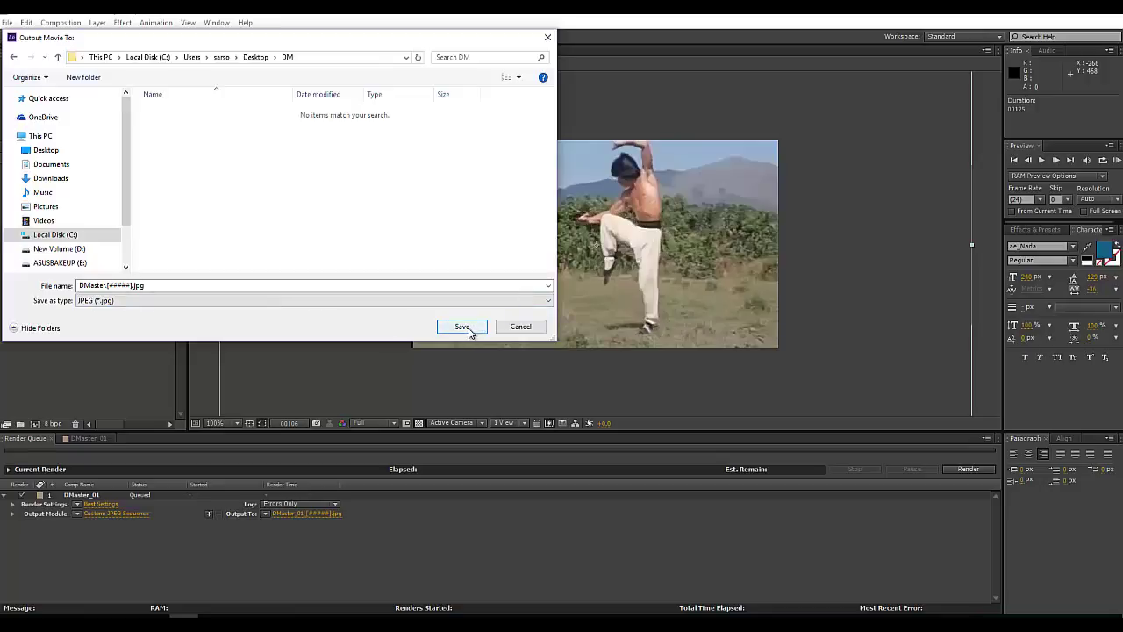
{"action": "left_click", "coordinate": [462, 327]}
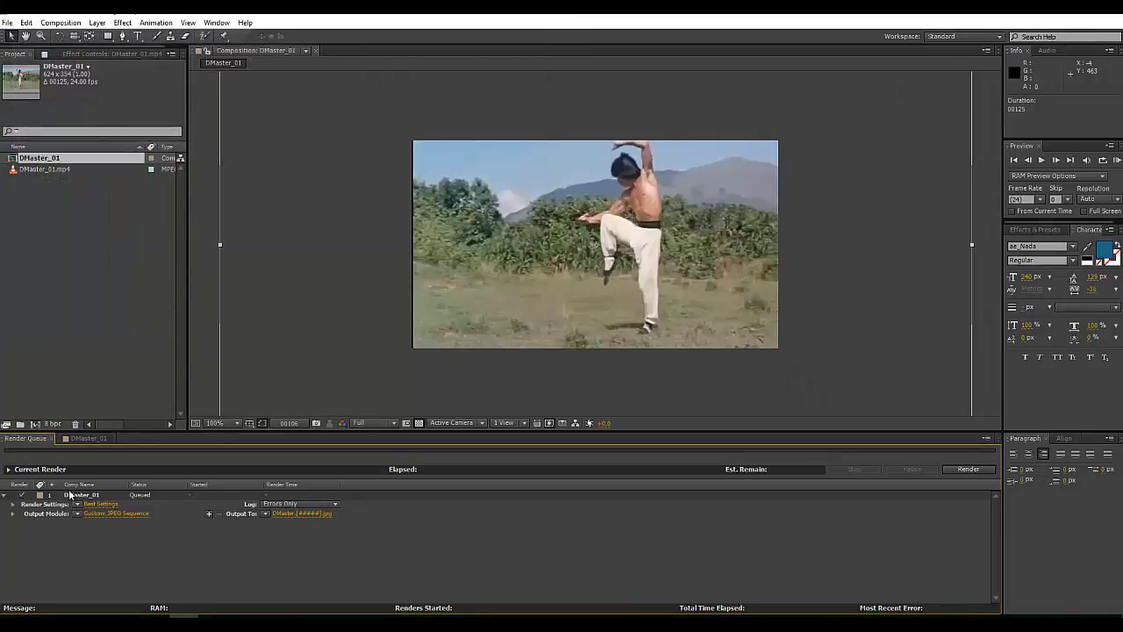
{"action": "left_click", "coordinate": [975, 471]}
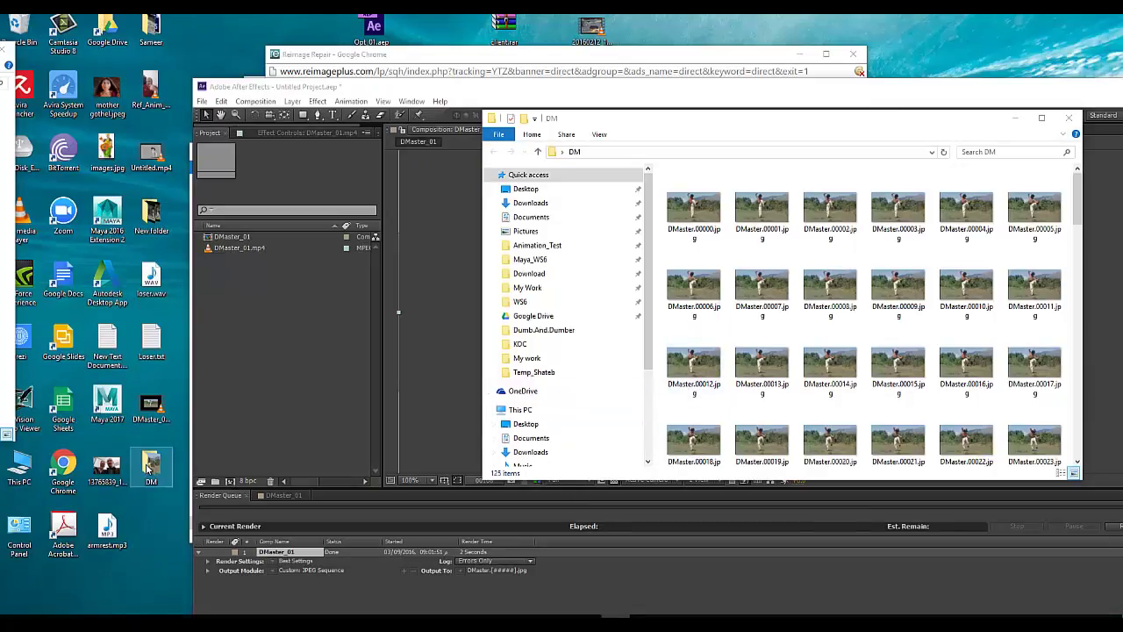
Maximize the DM folder window and browse frames DMaster.00000 through DMaster.00124
{"action": "left_click_drag", "start_coordinate": [754, 126], "coordinate": [521, 124]}
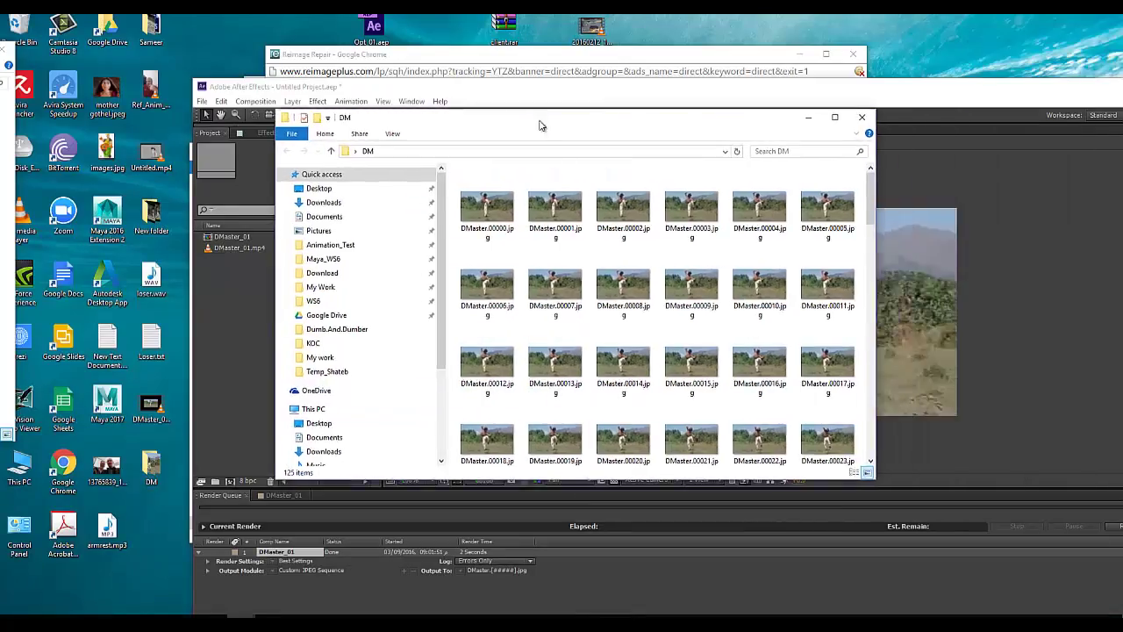
{"action": "double_click", "coordinate": [521, 124]}
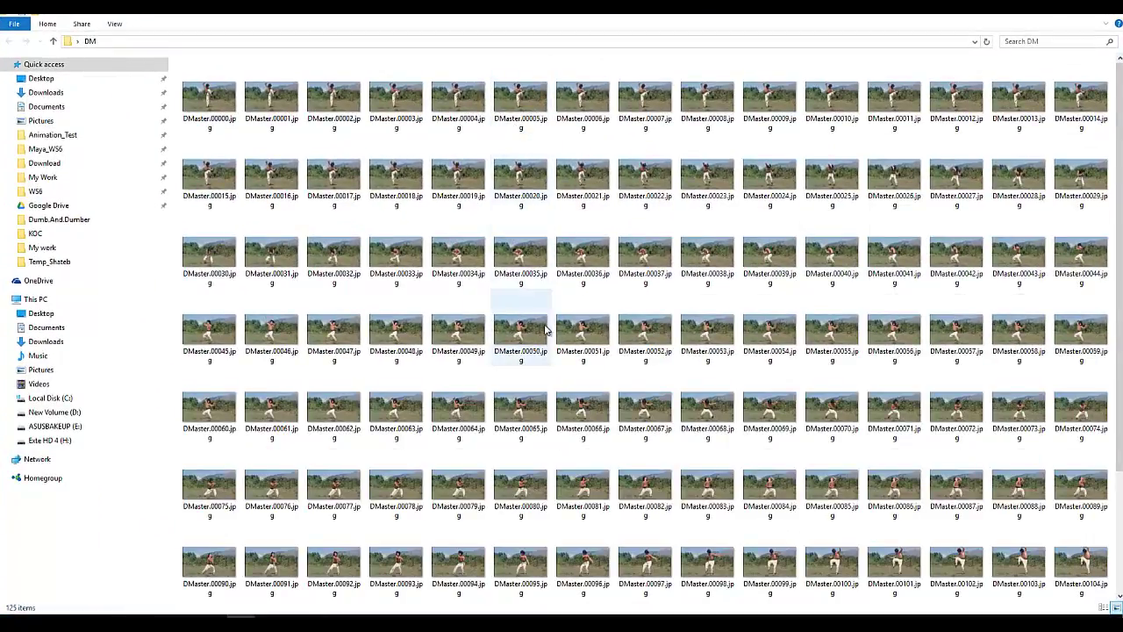
{"action": "scroll", "coordinate": [549, 338], "scroll_direction": "down", "scroll_amount": 3}
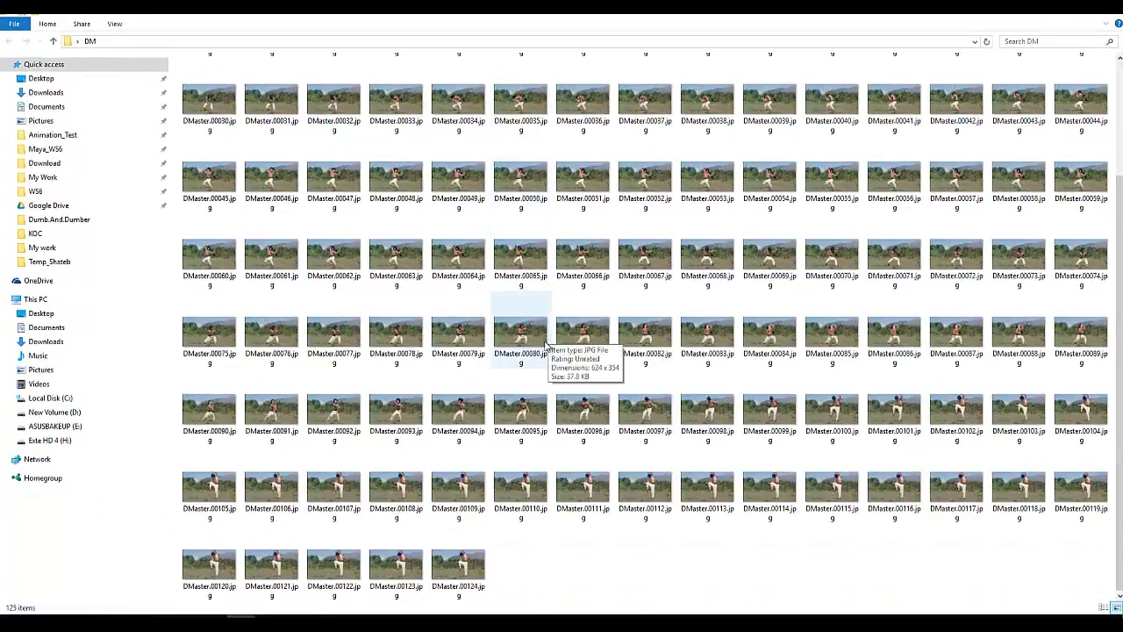
{"action": "left_click_drag", "start_coordinate": [539, 569], "coordinate": [463, 605]}
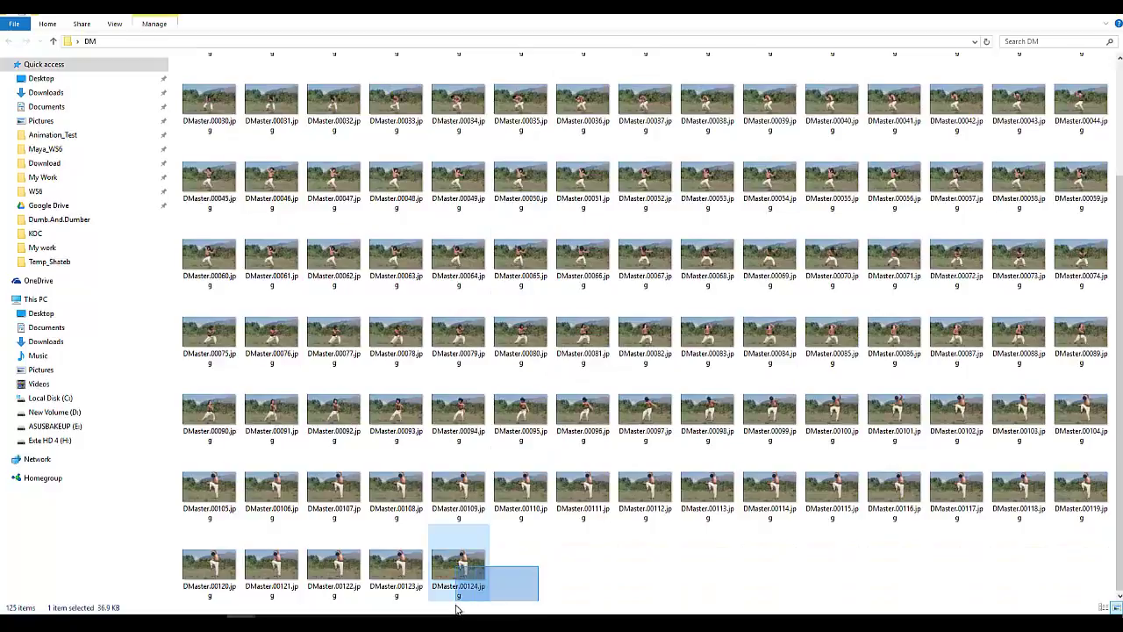
{"action": "left_click", "coordinate": [539, 572]}
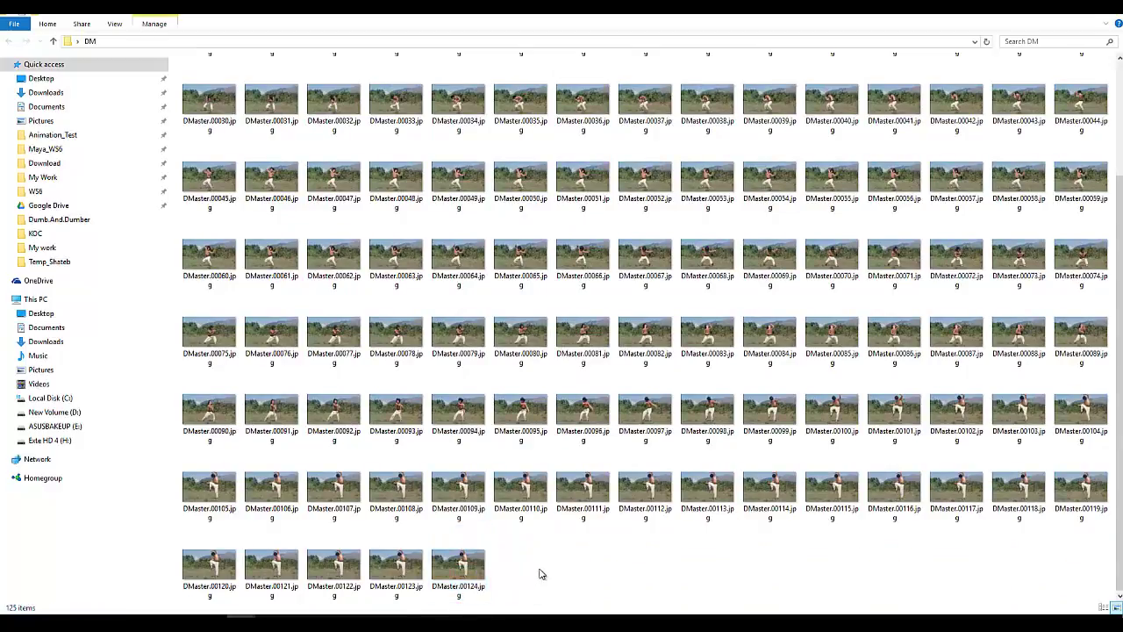
{"action": "scroll", "coordinate": [540, 574], "scroll_direction": "up", "scroll_amount": 1}
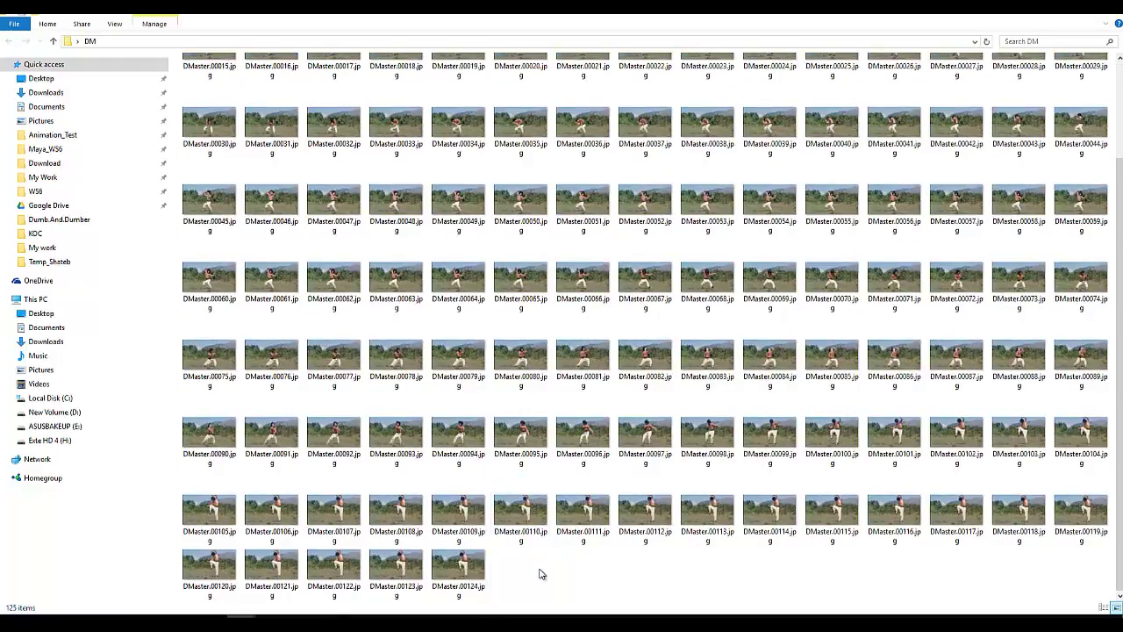
{"action": "scroll", "coordinate": [541, 574], "scroll_direction": "up", "scroll_amount": 3}
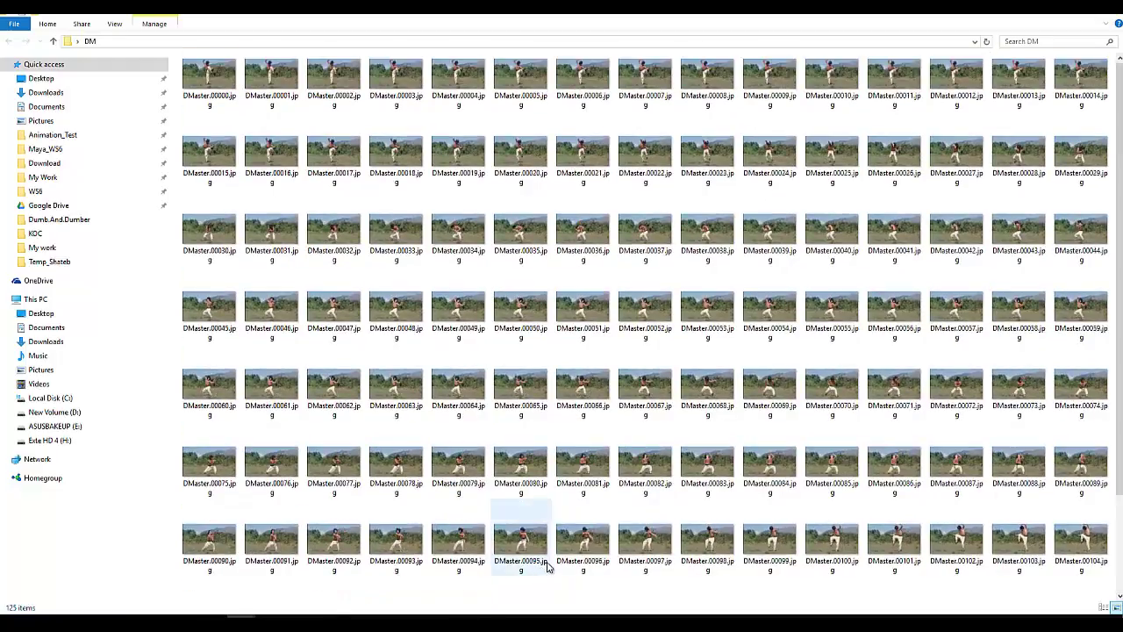
{"action": "mouse_move", "coordinate": [548, 567]}
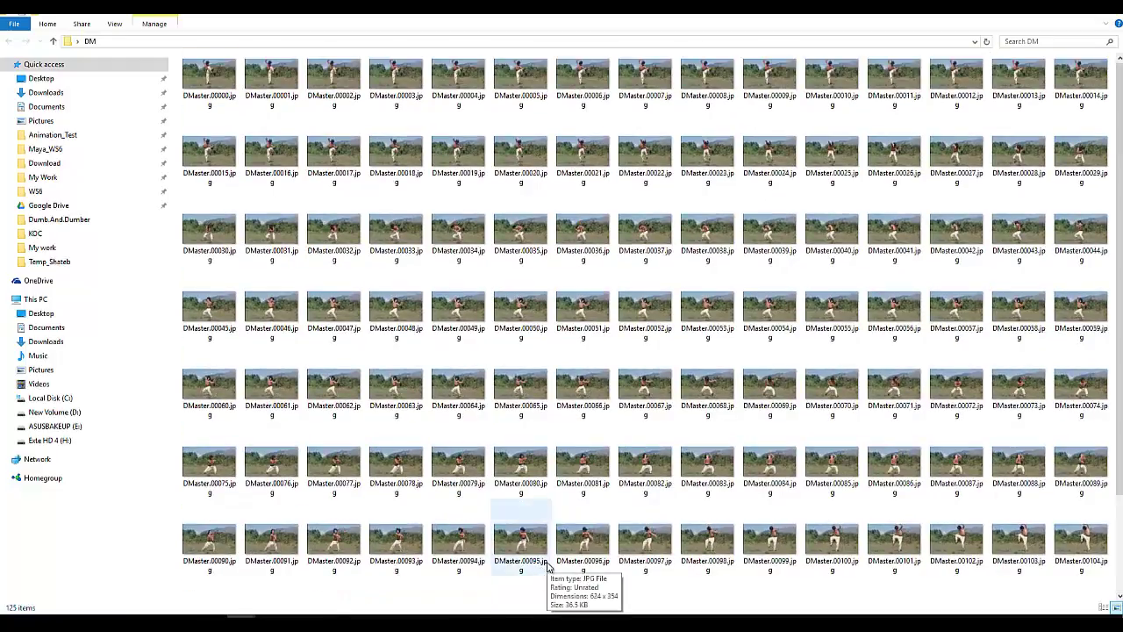